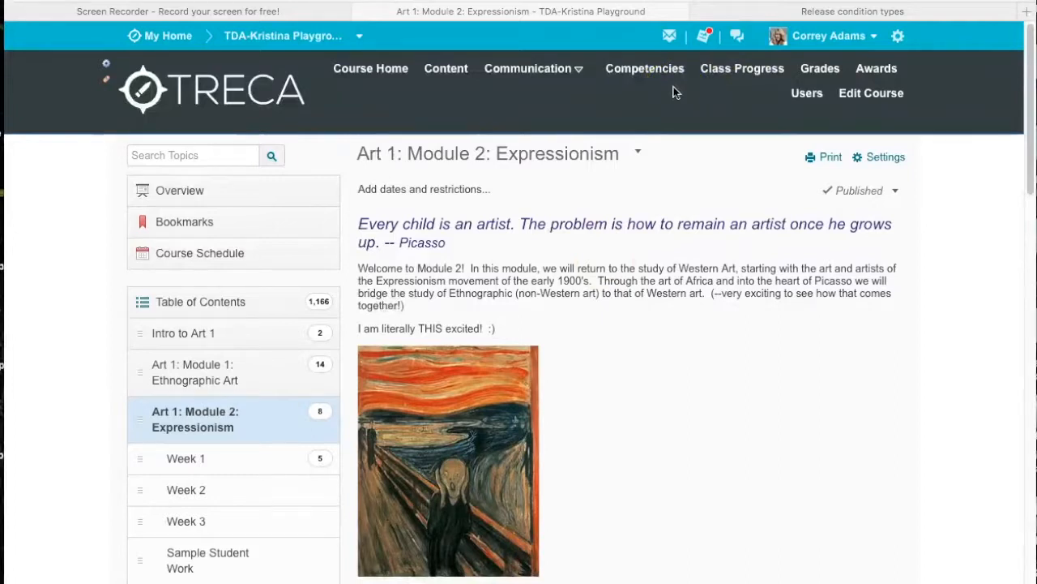
Open the structure summary of the Ethno Final Quiz or Studio Project learning objective, under Ethnographic Art Final in End of Module Assessments
left_click(646, 73)
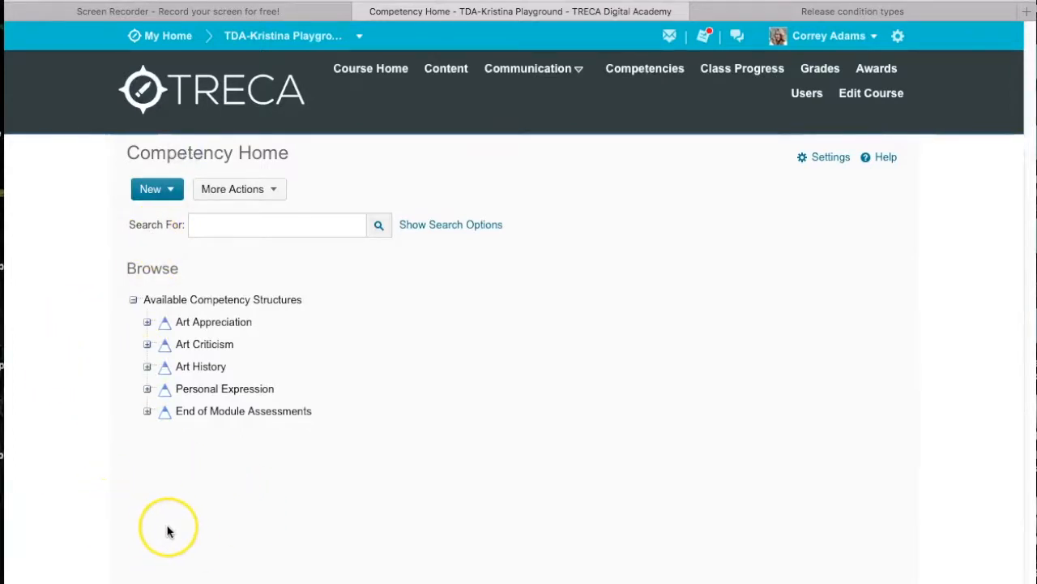
left_click(148, 412)
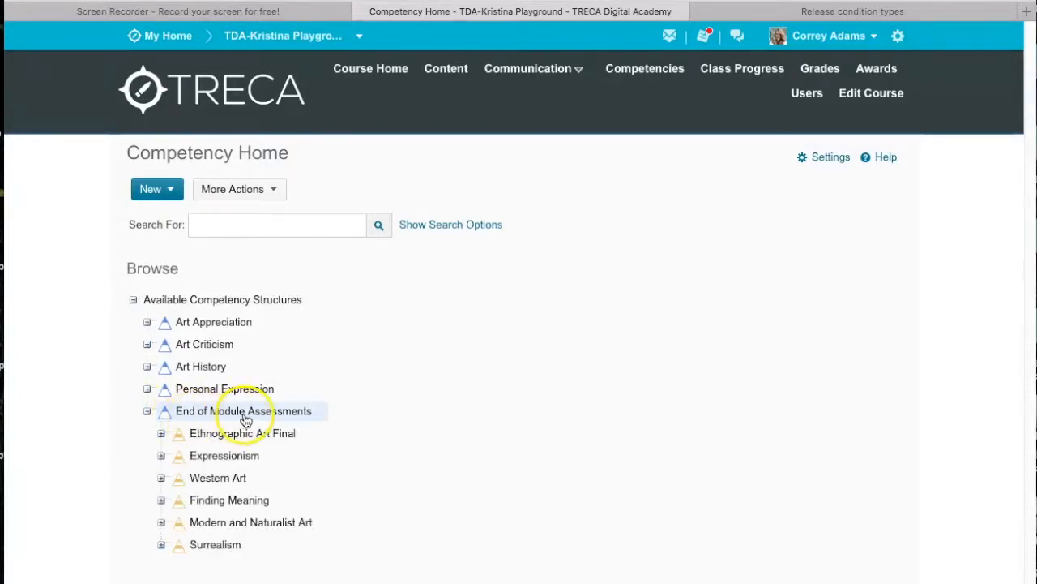
left_click(162, 434)
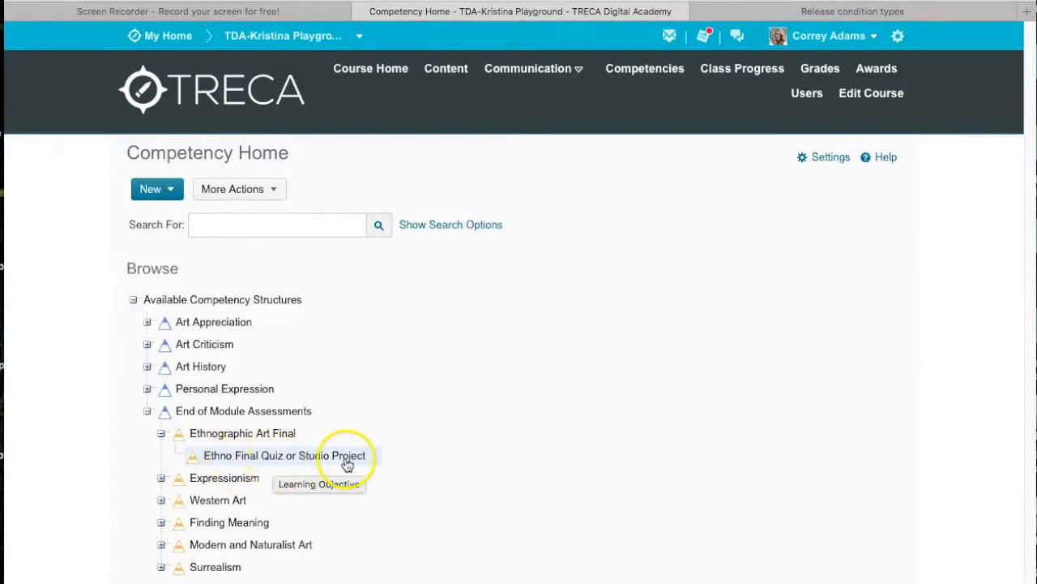
left_click(233, 458)
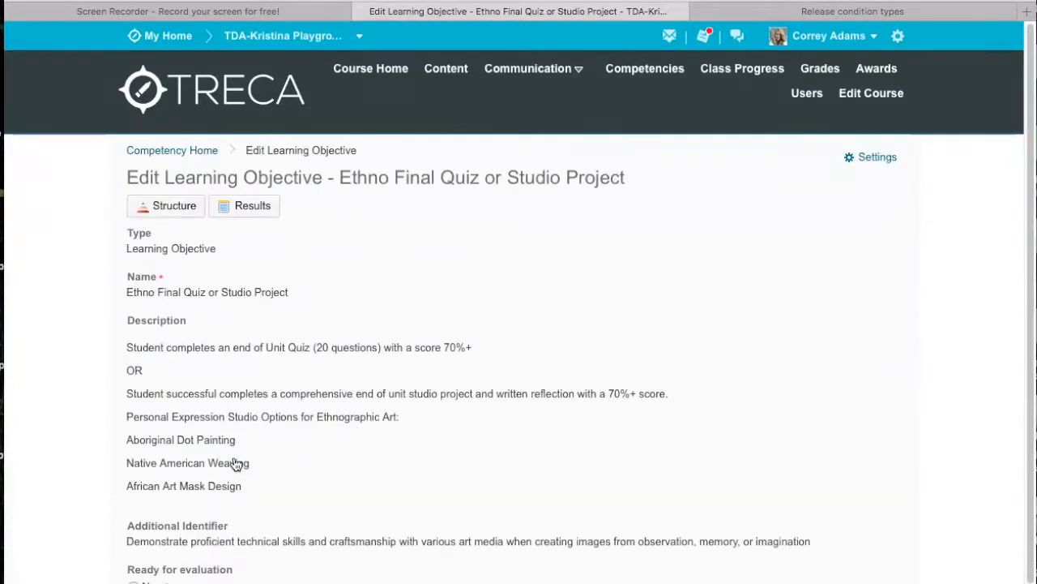
left_click(172, 207)
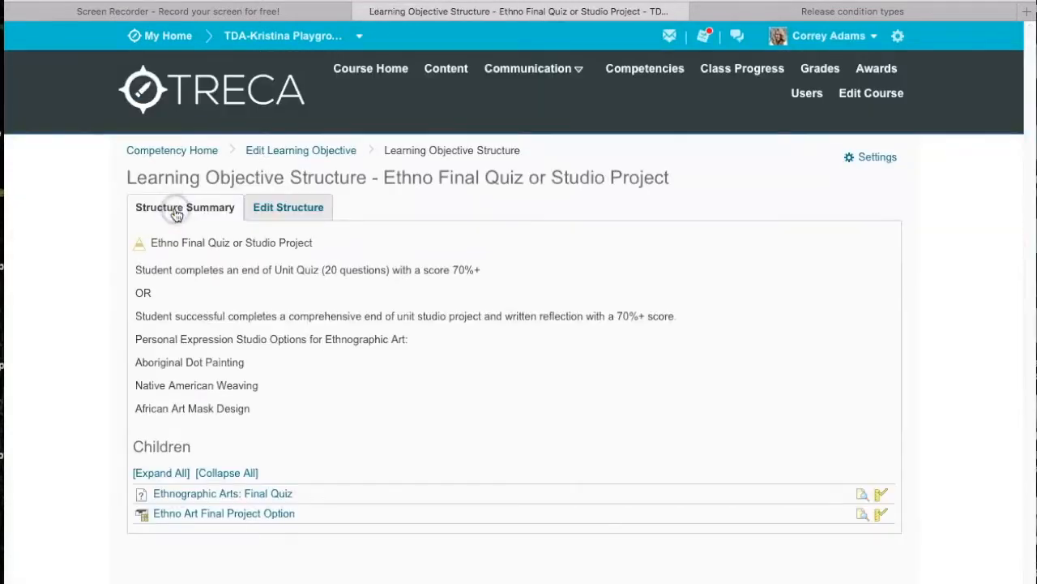
Review the students' completion results for the Ethno Art Final Project Option activity and close the results window
left_click(228, 517)
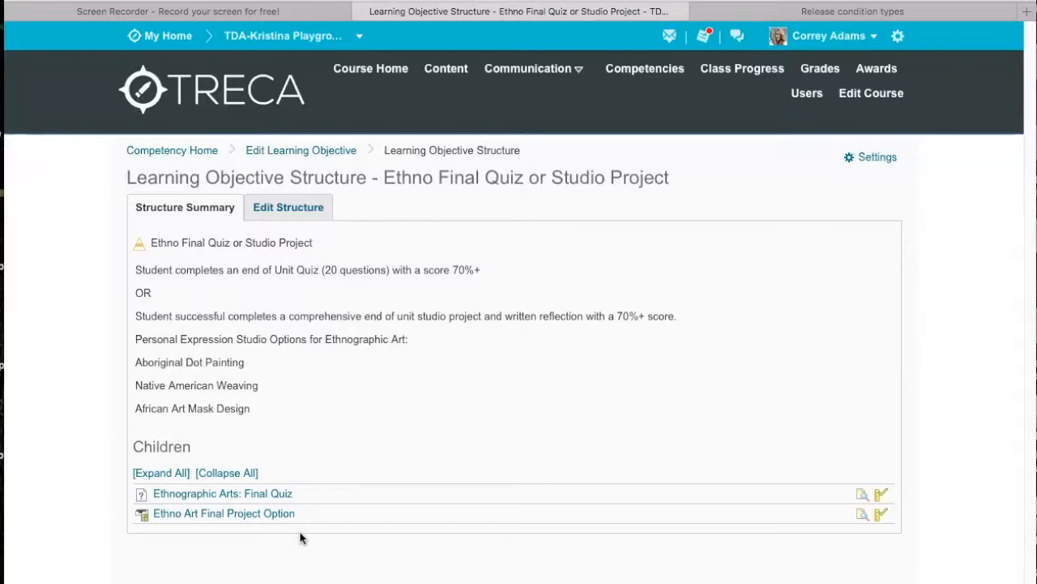
left_click(881, 519)
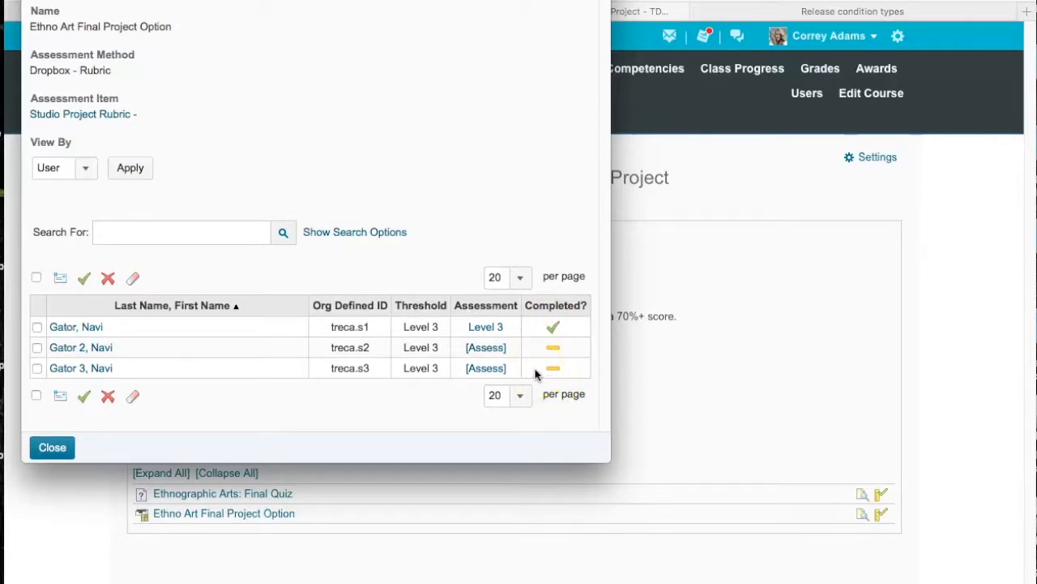
left_click(52, 447)
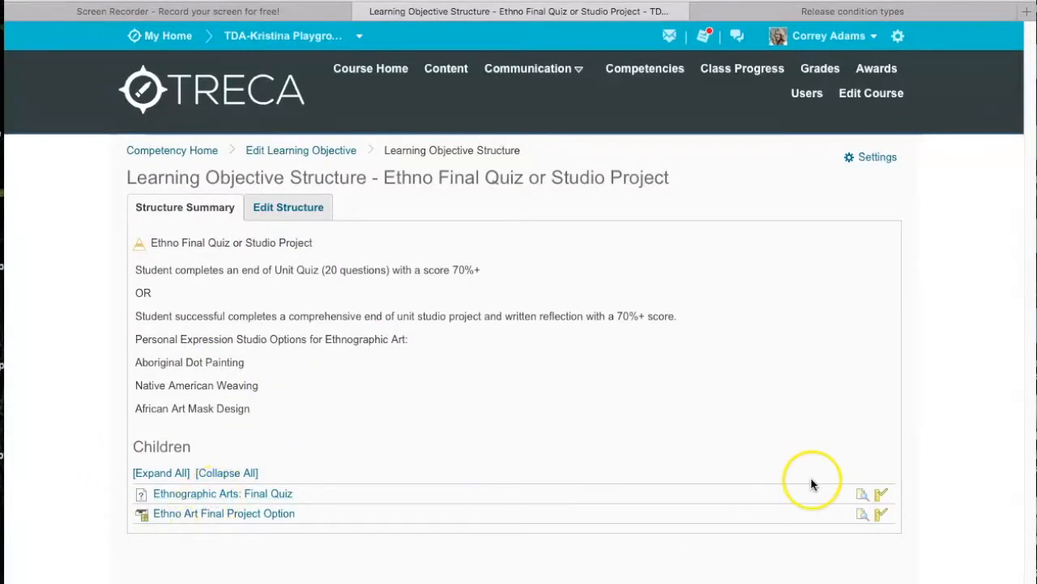
Review the students' scores and completion status for the Ethnographic Arts: Final Quiz activity and close the results window
left_click(880, 496)
left_click(553, 222)
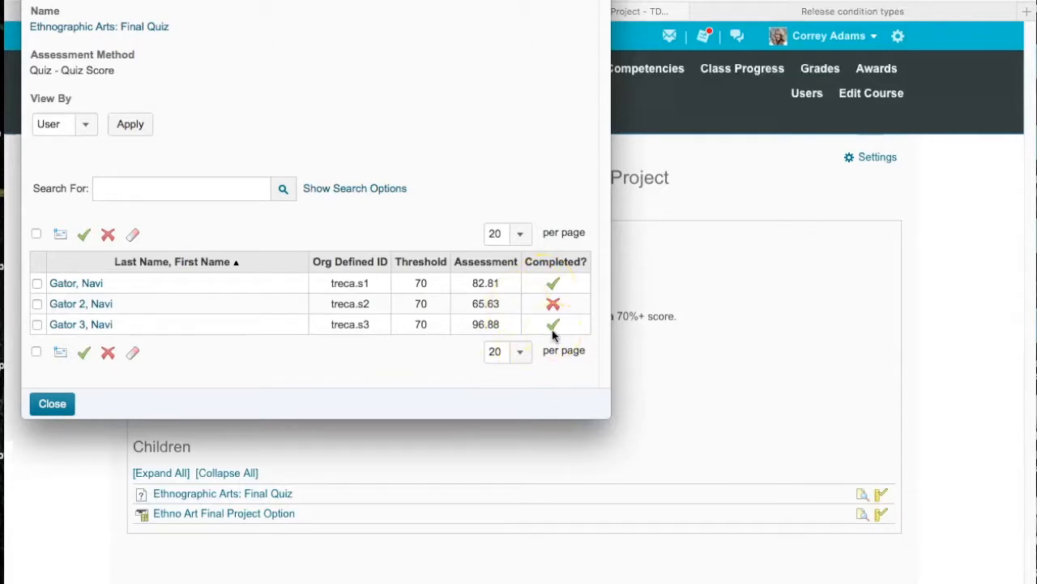
left_click(486, 333)
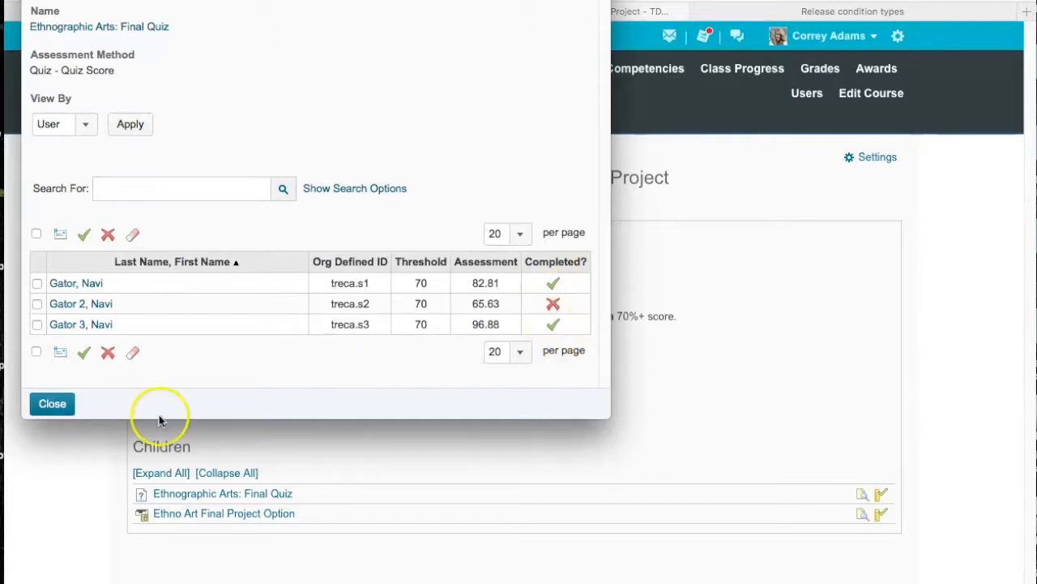
left_click(55, 408)
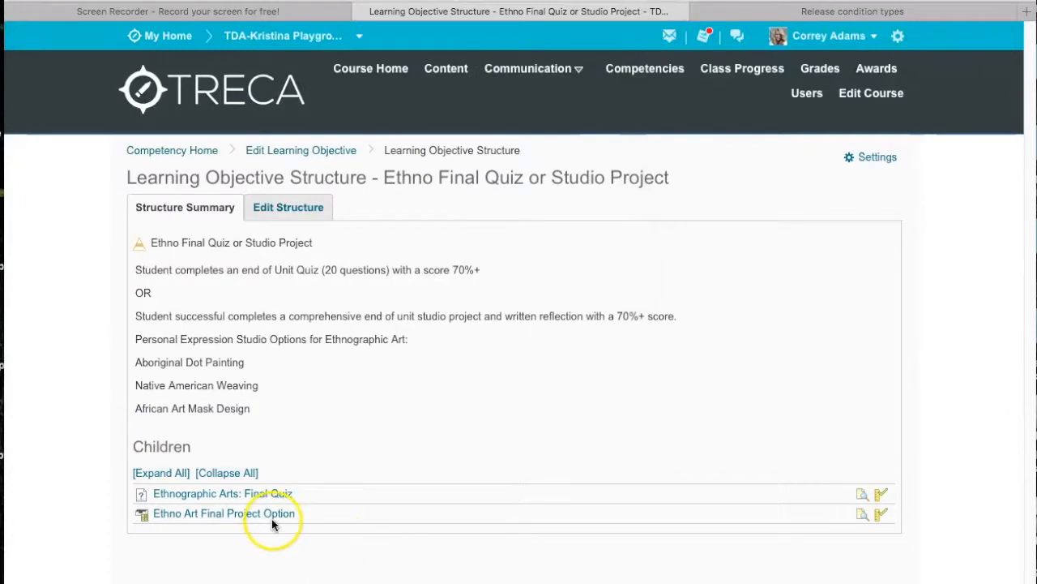
Recheck which students completed the Ethno Art Final Project Option to compare with the quiz results
left_click(882, 517)
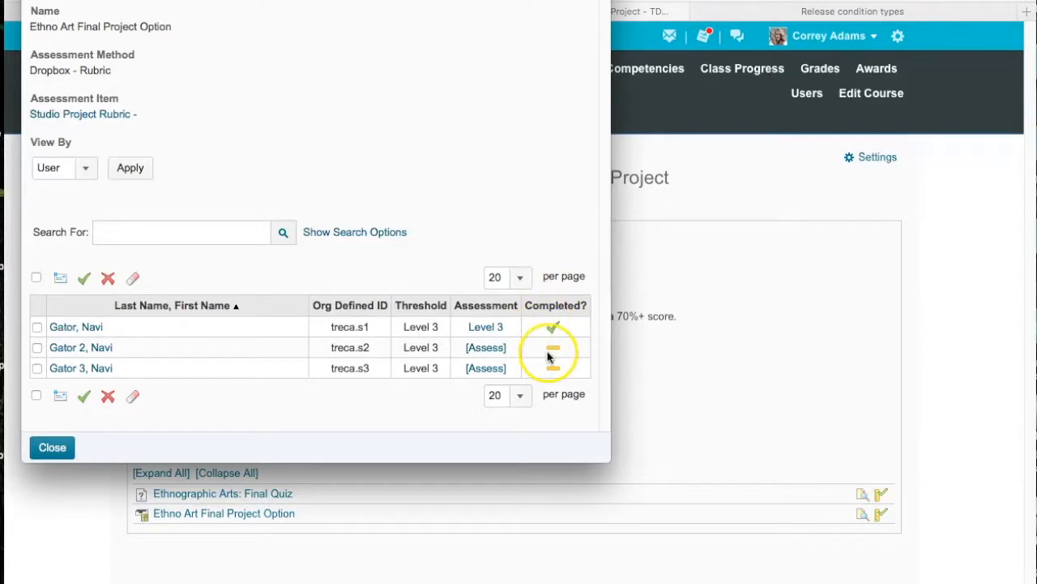
mouse_move(547, 347)
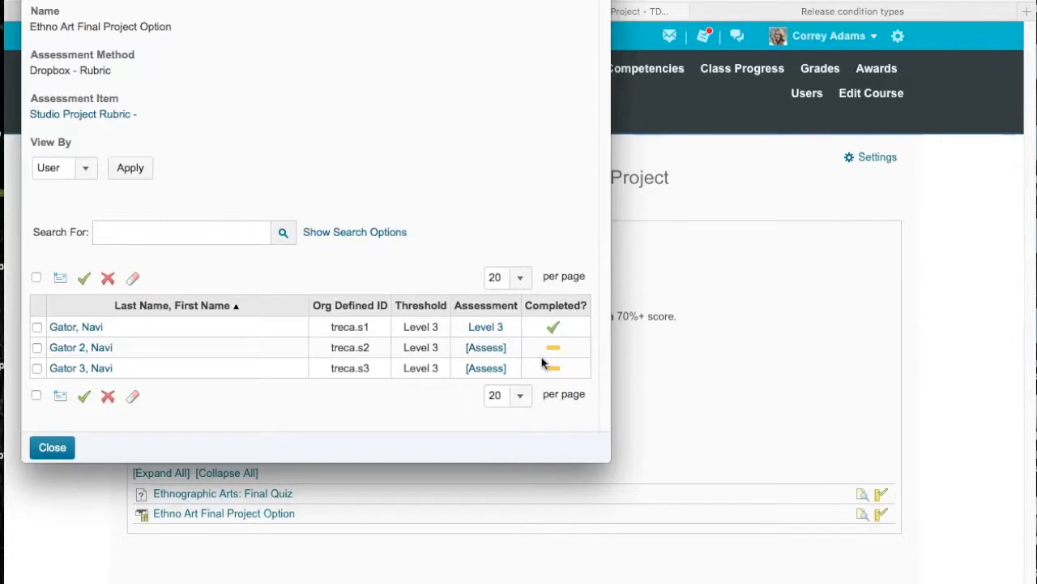
left_click(53, 449)
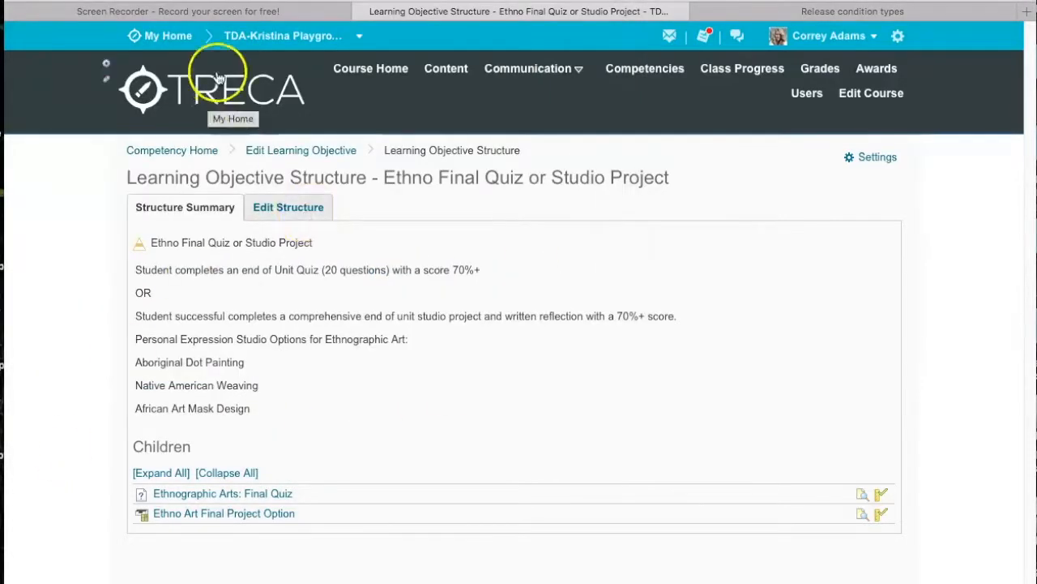
Go to the course content, log out of the teacher account, and open the TDA-Kristina Playground course from the student account
left_click(445, 69)
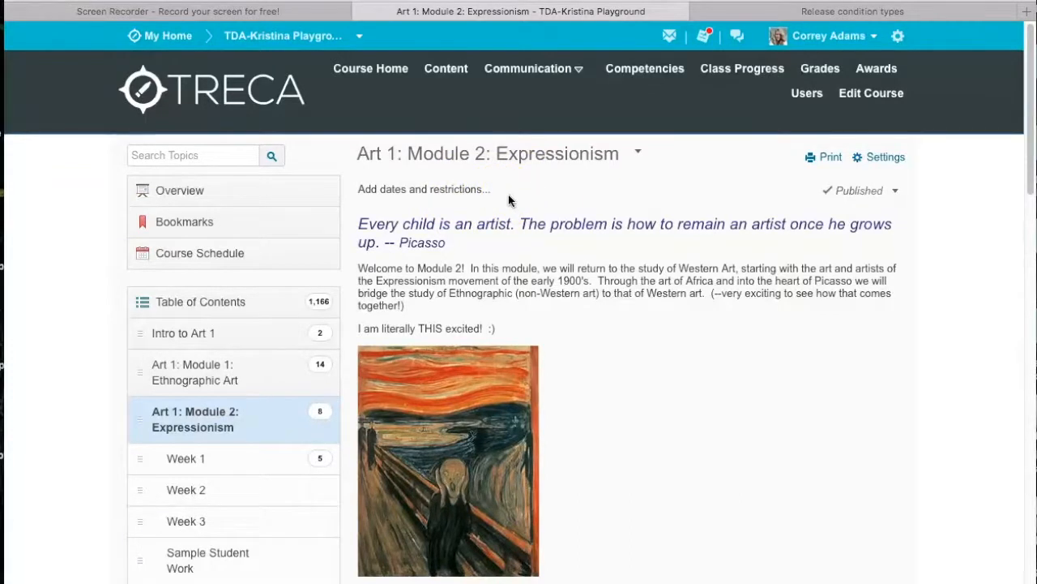
left_click(826, 35)
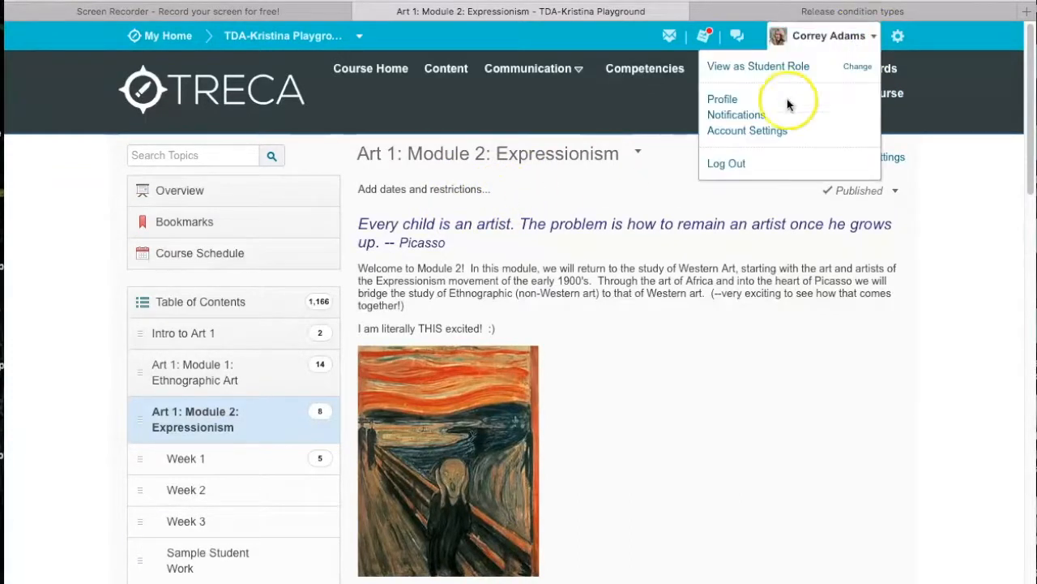
left_click(728, 165)
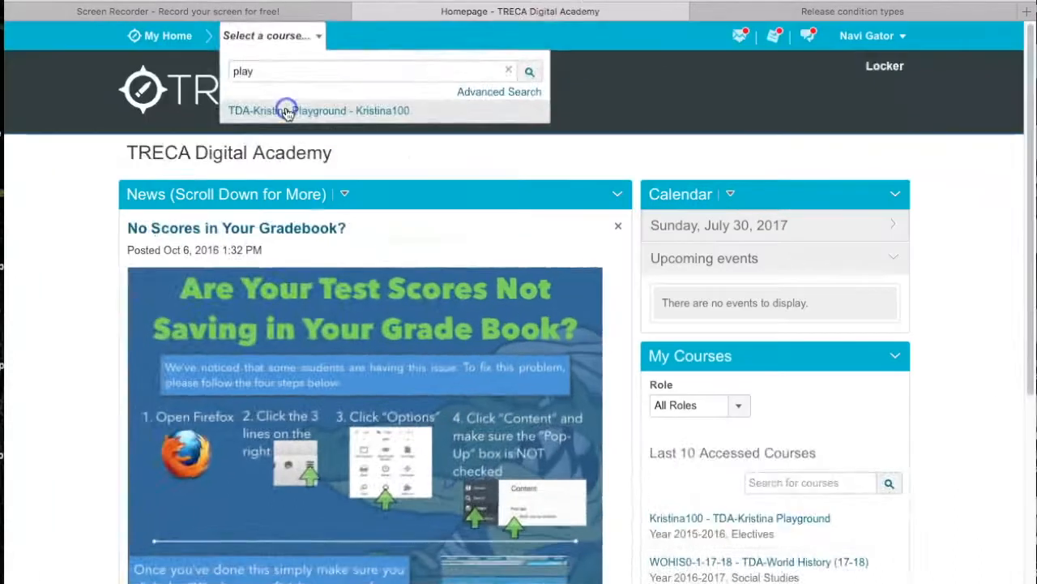
left_click(281, 108)
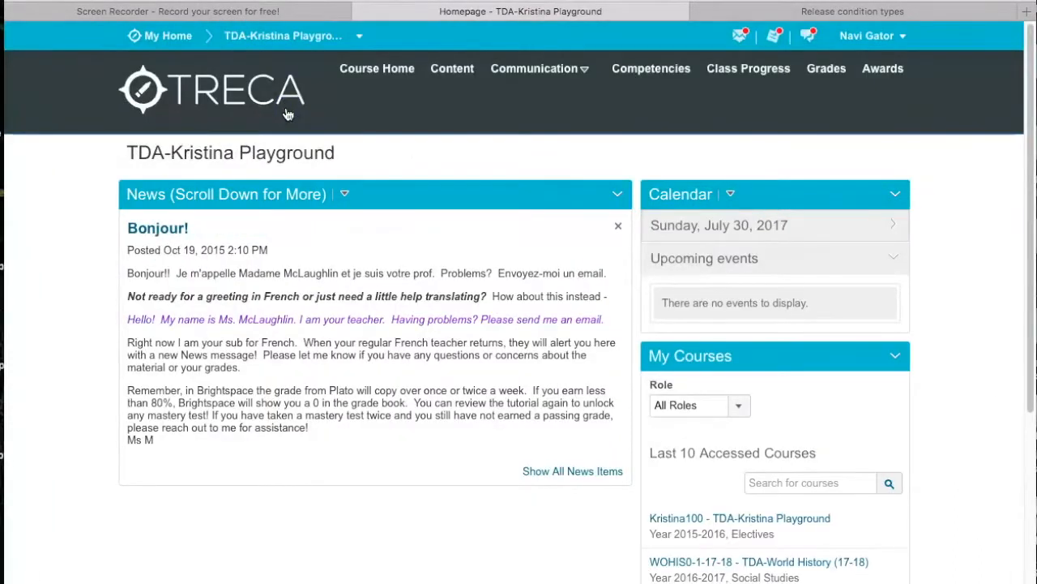
Check in the student's course content that Module 1: Ethnographic Art and Module 2: Expressionism can be opened
left_click(447, 71)
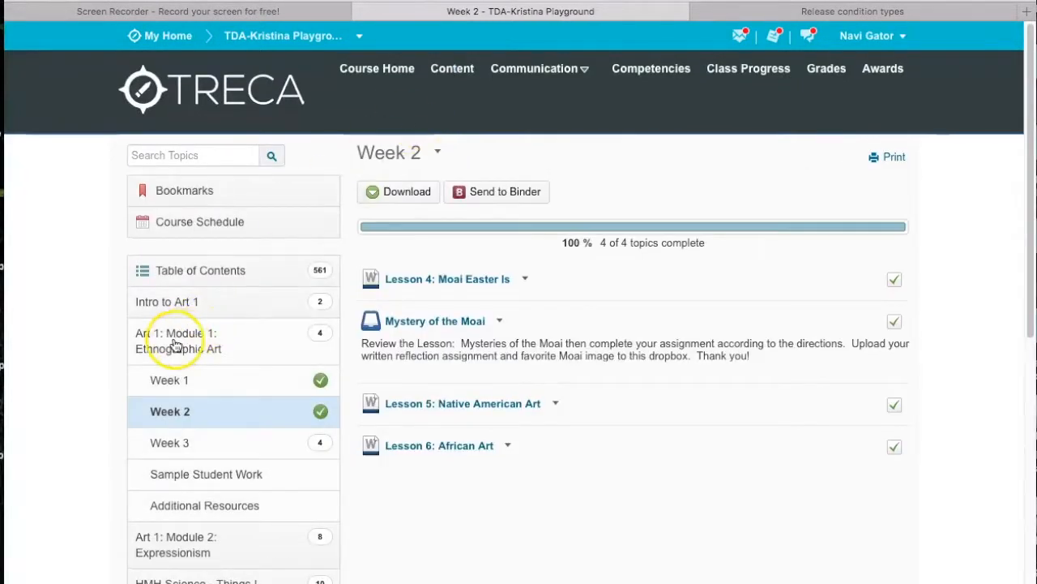
left_click(166, 342)
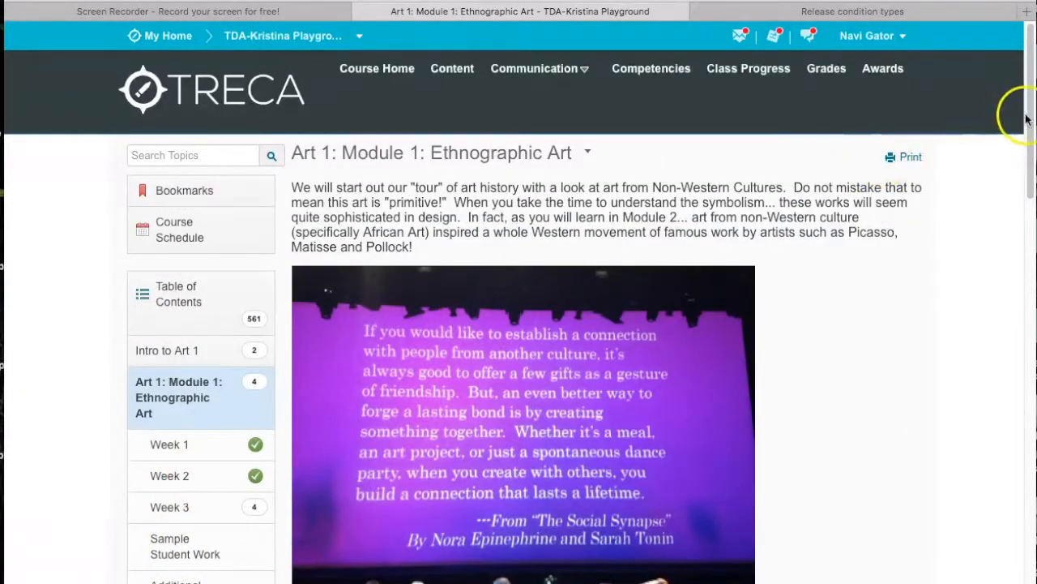
left_click_drag(1026, 119, 1027, 168)
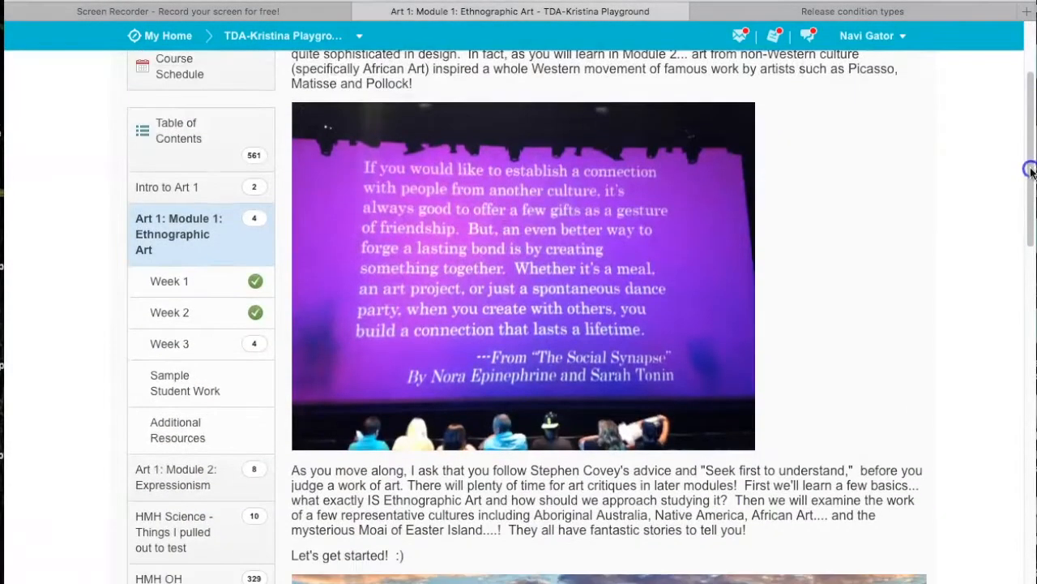
left_click(172, 479)
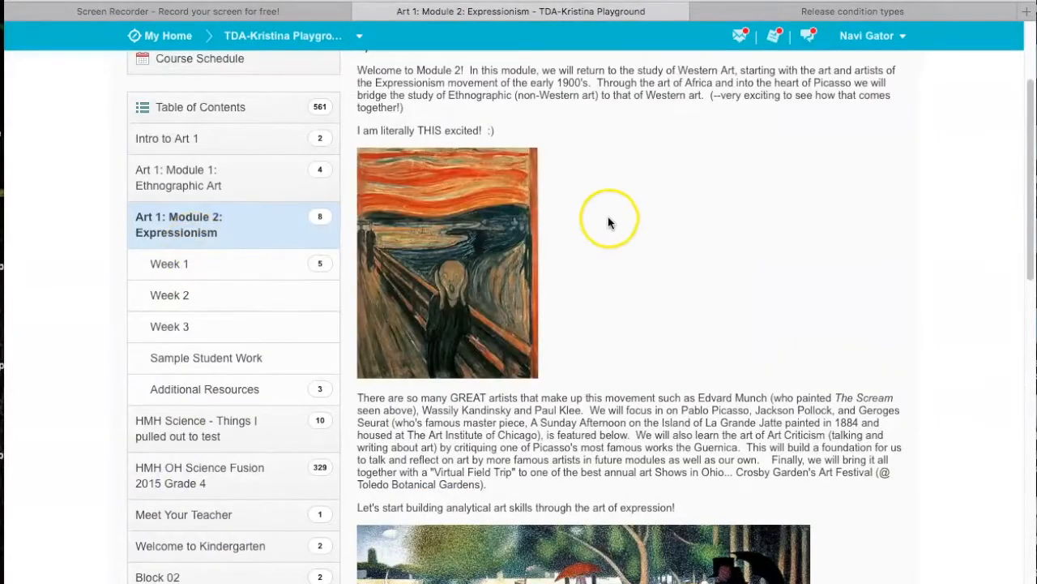
left_click_drag(1028, 162, 1029, 93)
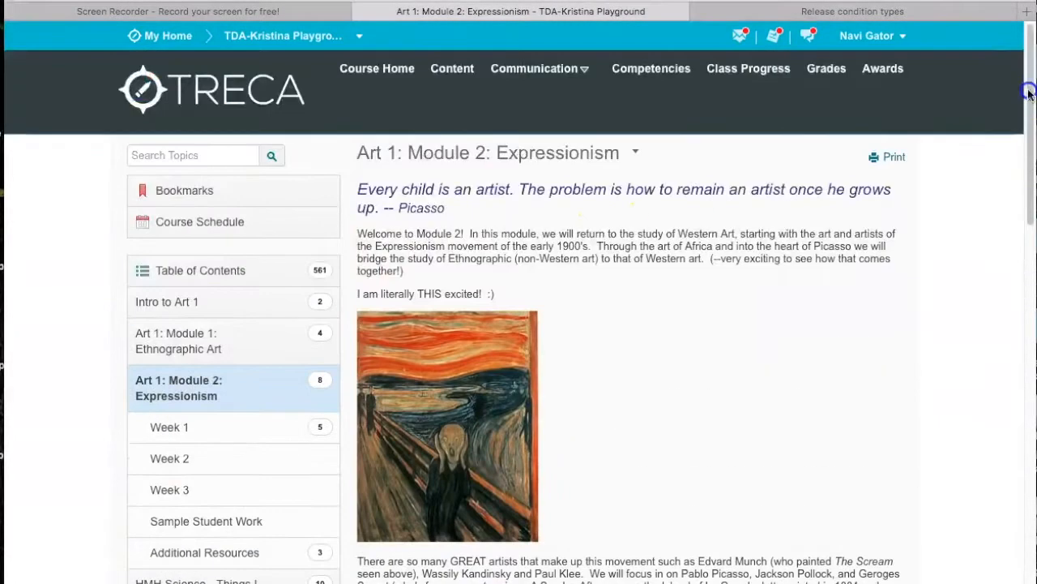
Log out of the student account and return to the TDA-Kristina Playground course content from the teacher account
left_click(869, 37)
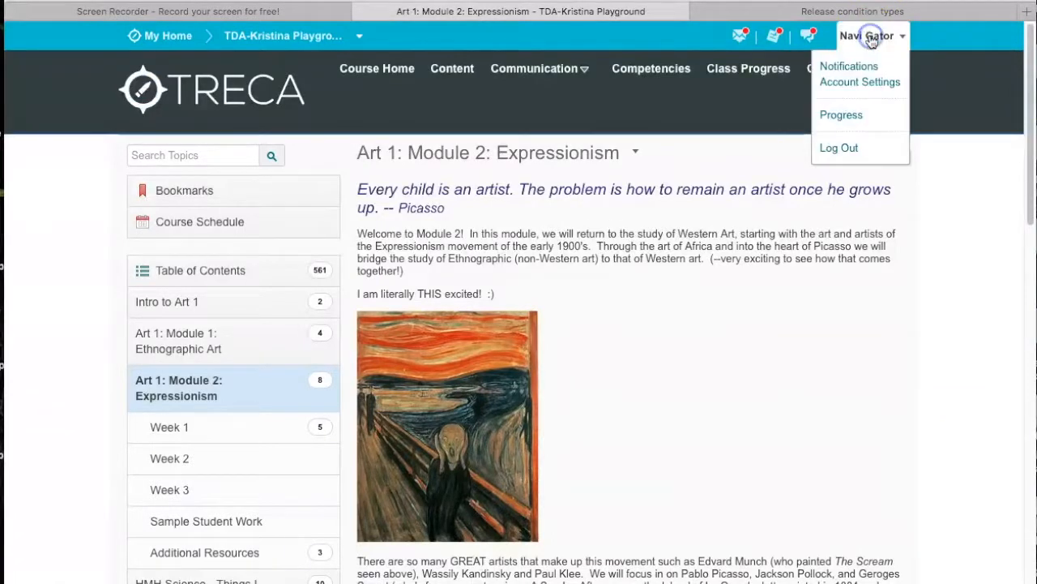
left_click(835, 148)
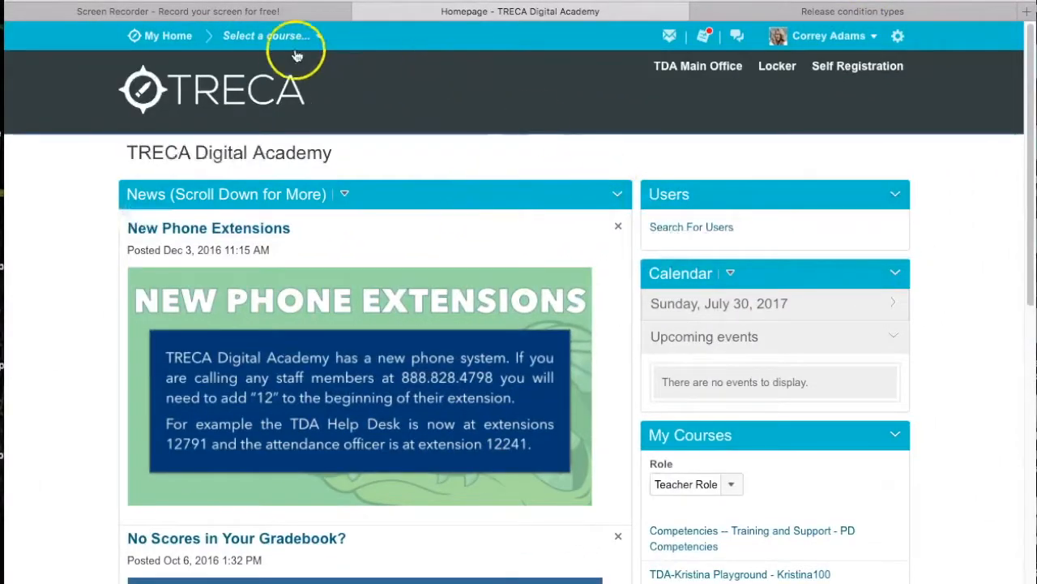
left_click(289, 35)
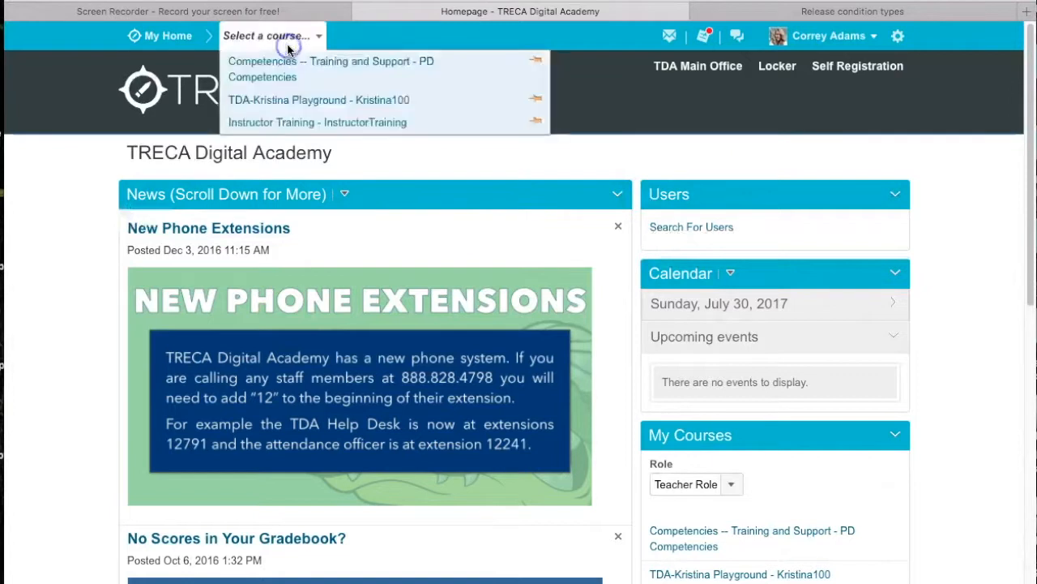
left_click(287, 101)
left_click(466, 73)
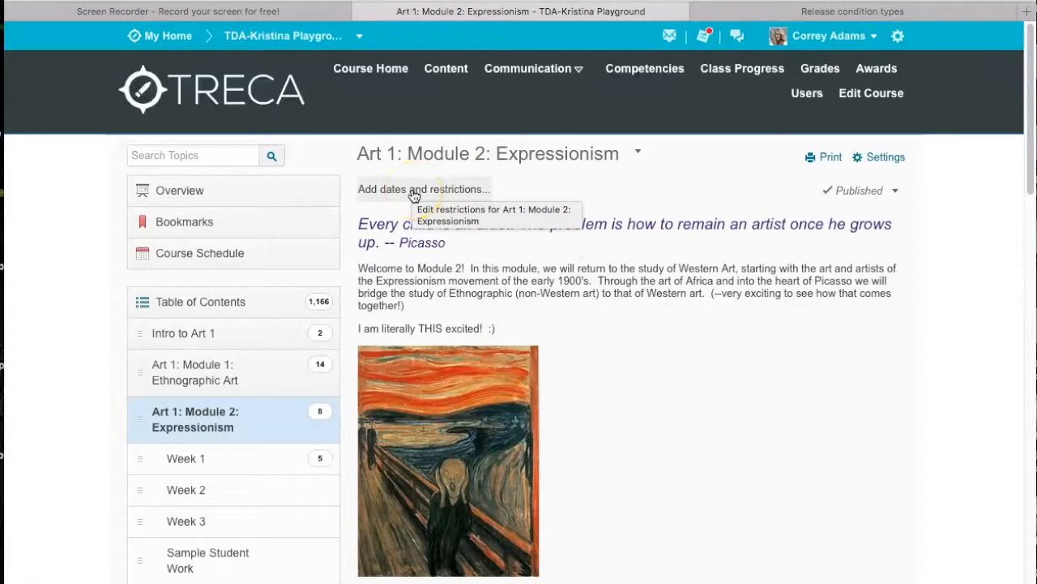
Start a new release condition for Art 1: Module 2: Expressionism with the condition type Learning objective achieved
left_click(413, 192)
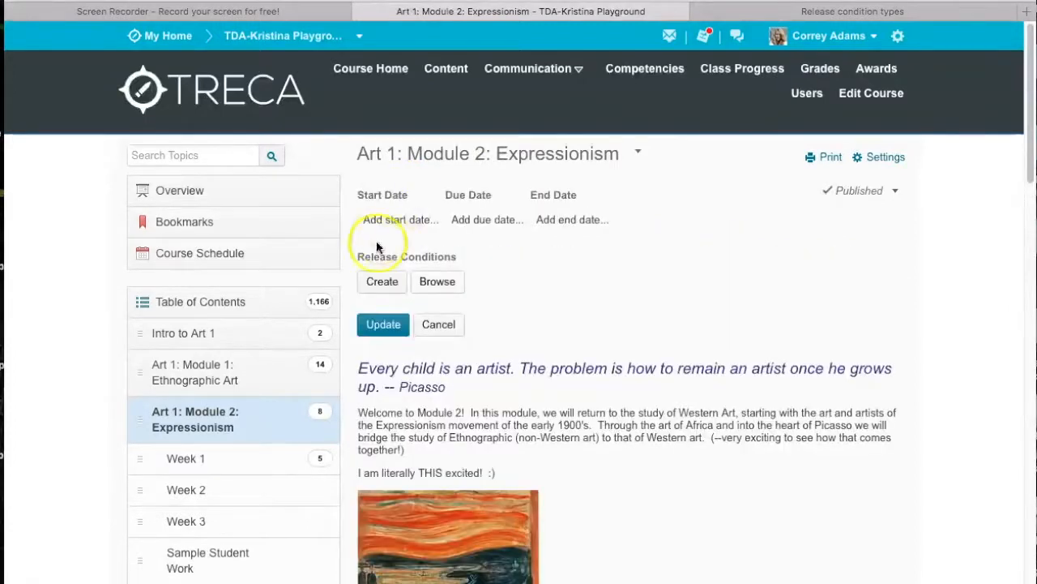
left_click(380, 283)
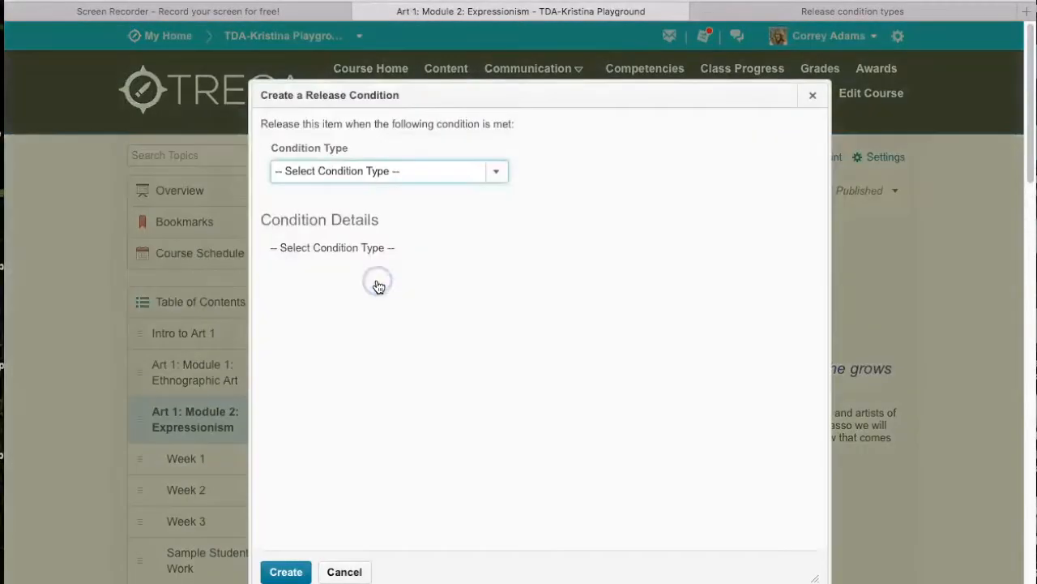
left_click(498, 173)
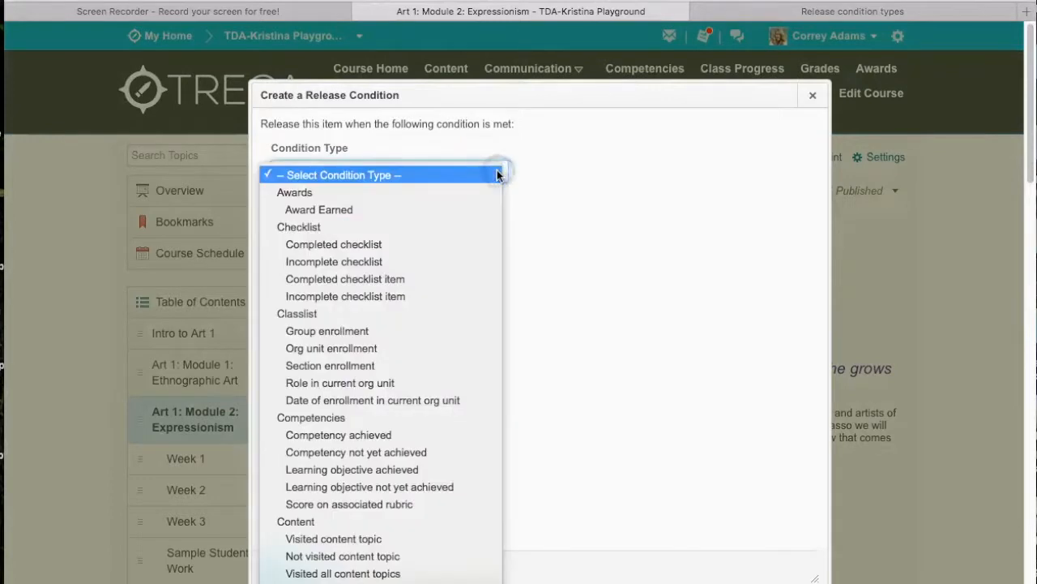
left_click(343, 433)
left_click(456, 180)
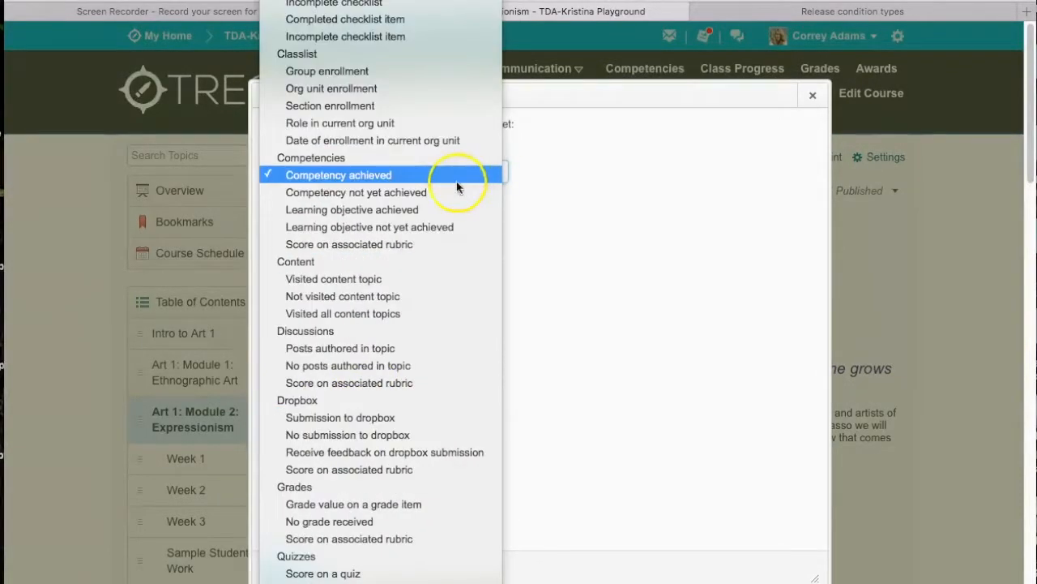
left_click(403, 212)
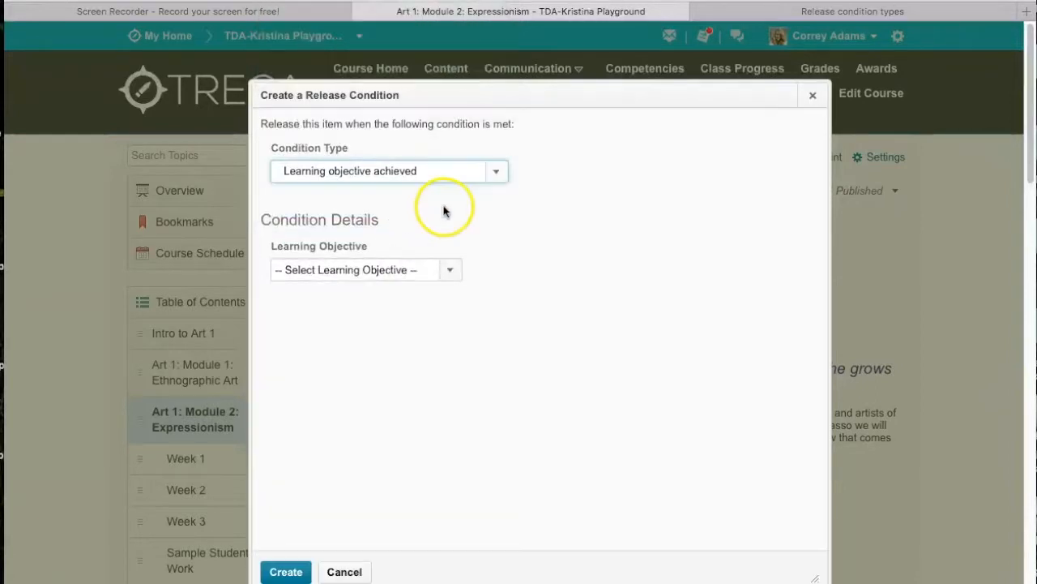
Choose Ethno Final Quiz or Studio Project as the required learning objective and create the release condition
left_click(444, 274)
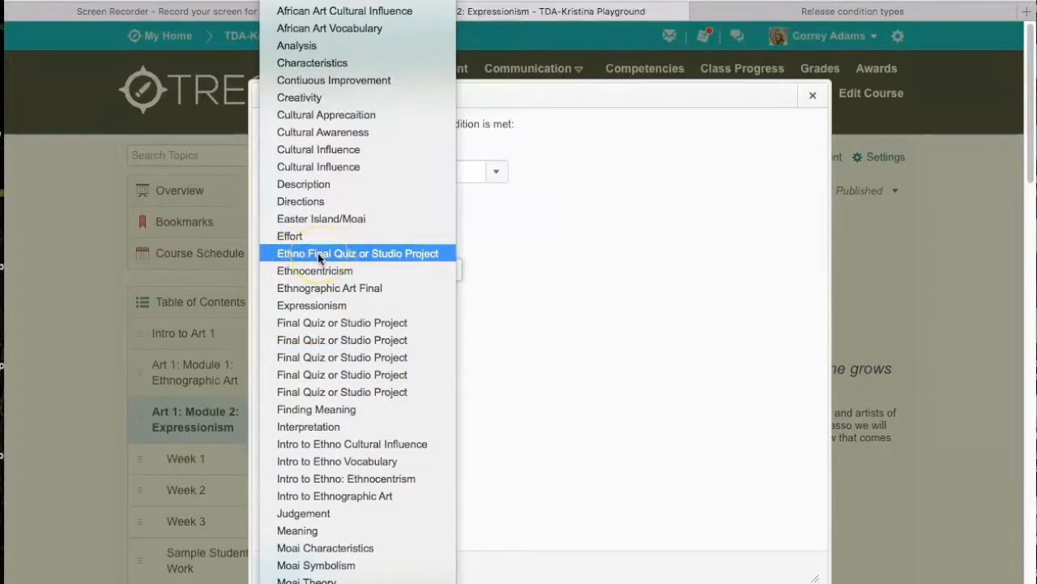
left_click(318, 253)
left_click(284, 573)
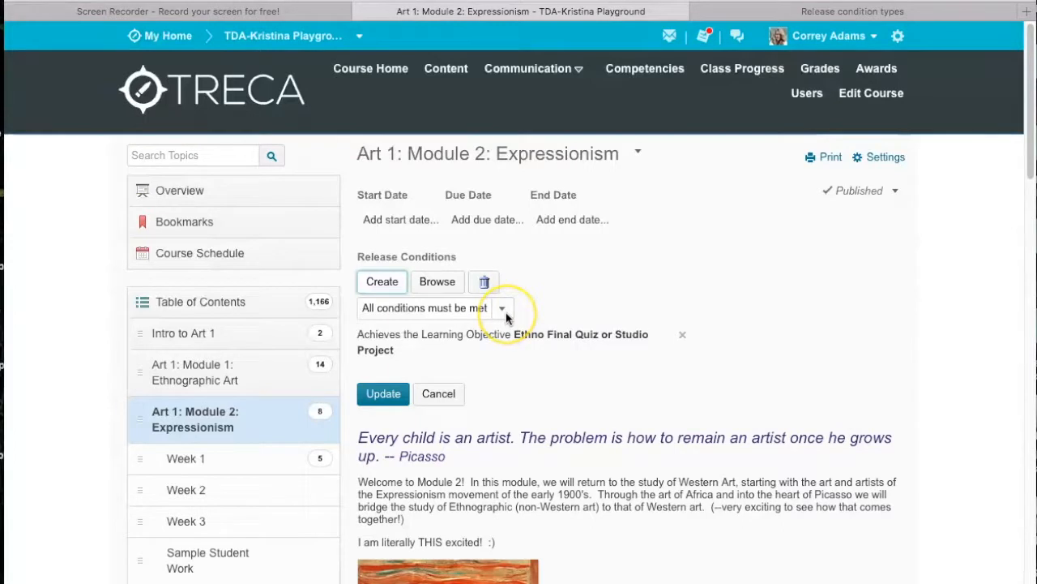
Start another release condition of type Score on associated rubric, using Ethno Final Quiz or Studio Project and the Studio Project Rubric
left_click(387, 283)
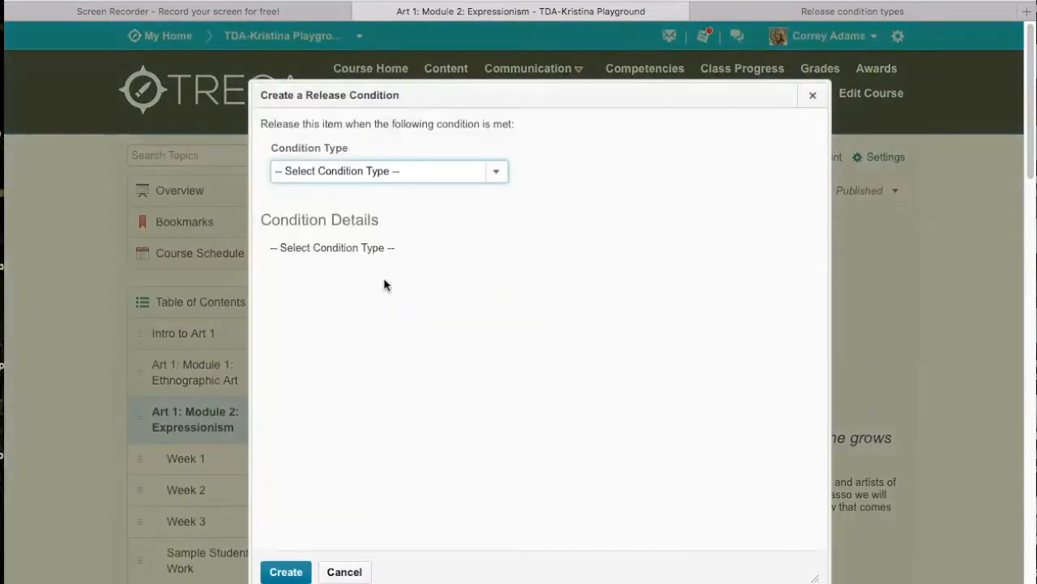
left_click(495, 171)
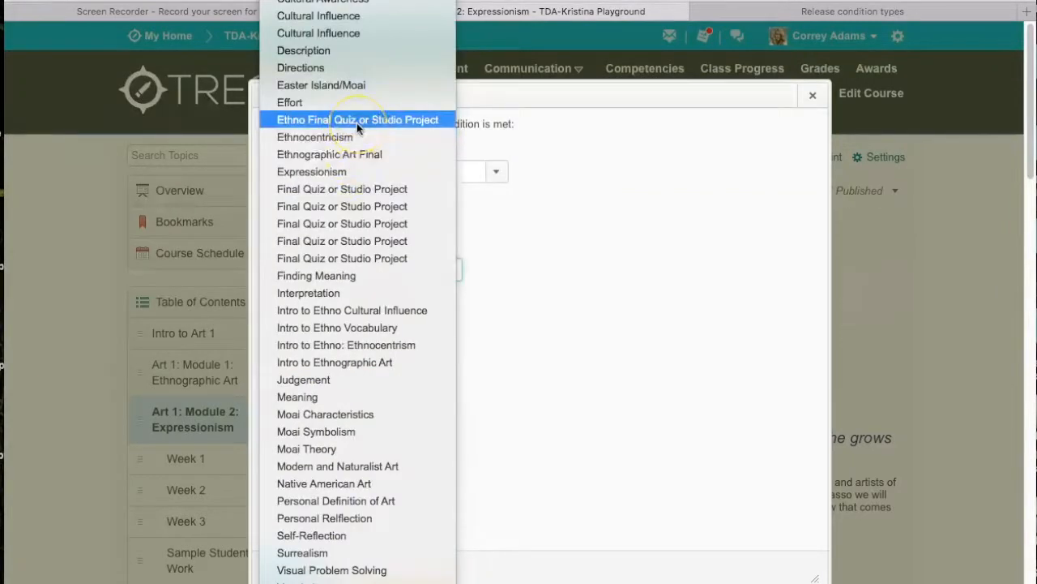
left_click(357, 120)
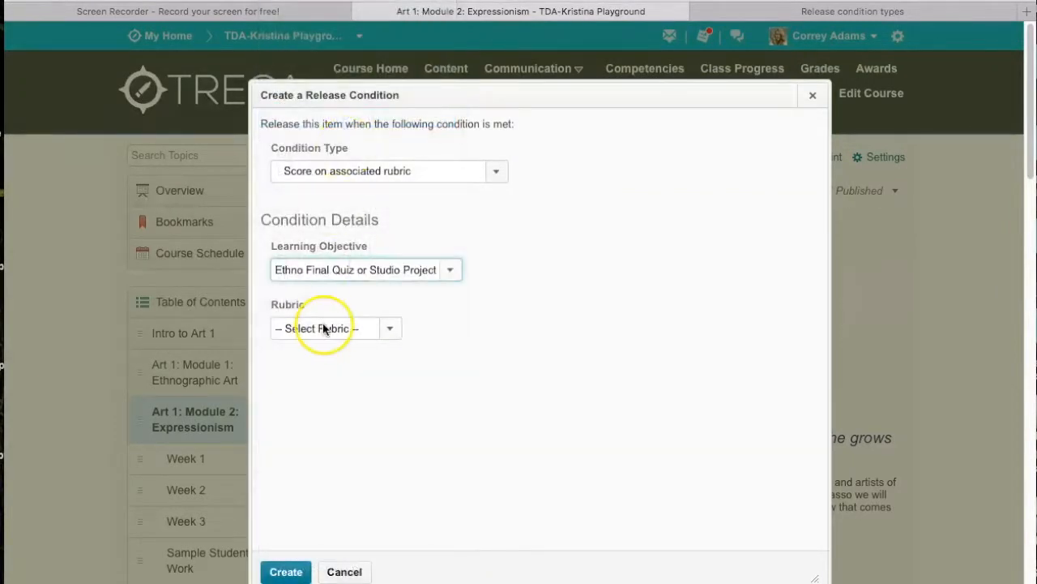
left_click(332, 328)
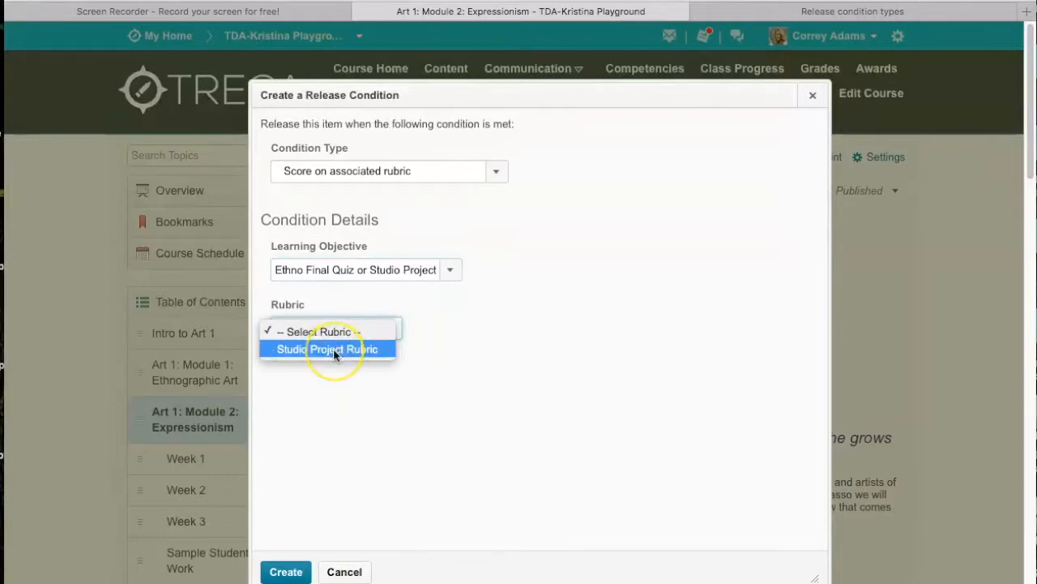
left_click(334, 348)
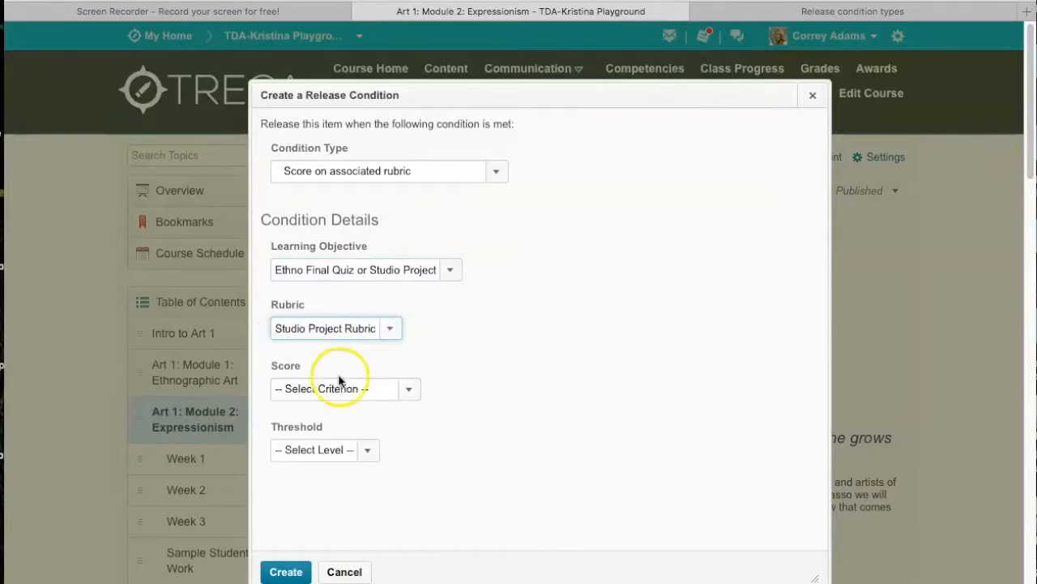
Require an Overall Rubric Score at the Level 3 threshold and create the rubric condition
left_click(360, 389)
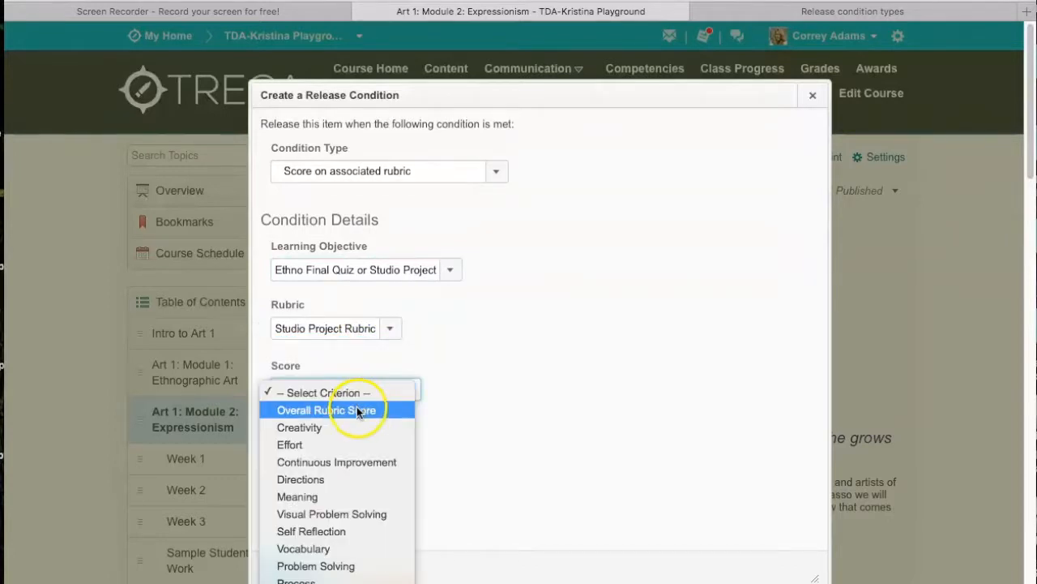
left_click(357, 409)
left_click(354, 451)
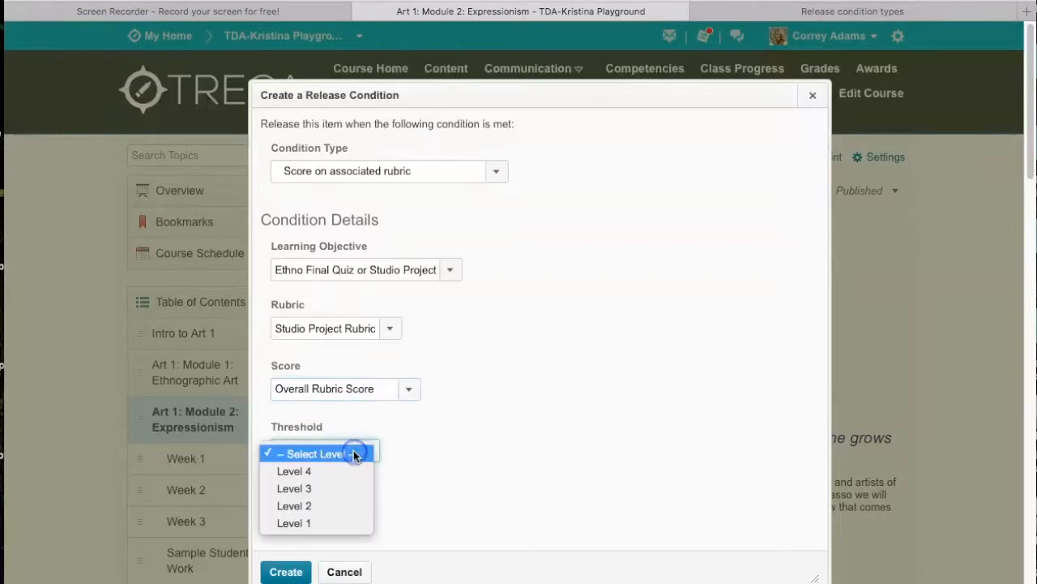
left_click(336, 487)
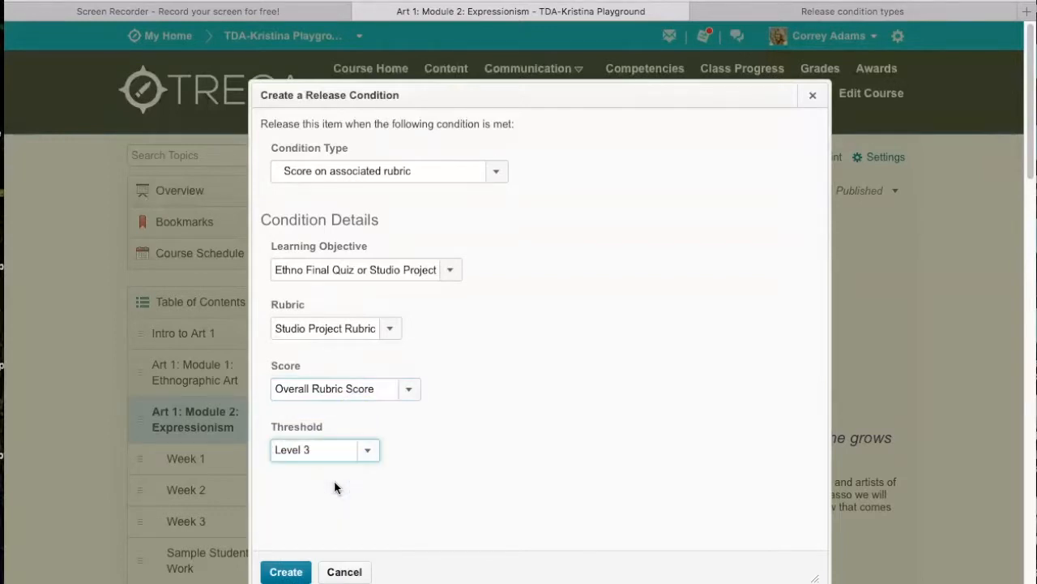
left_click(600, 428)
left_click(286, 571)
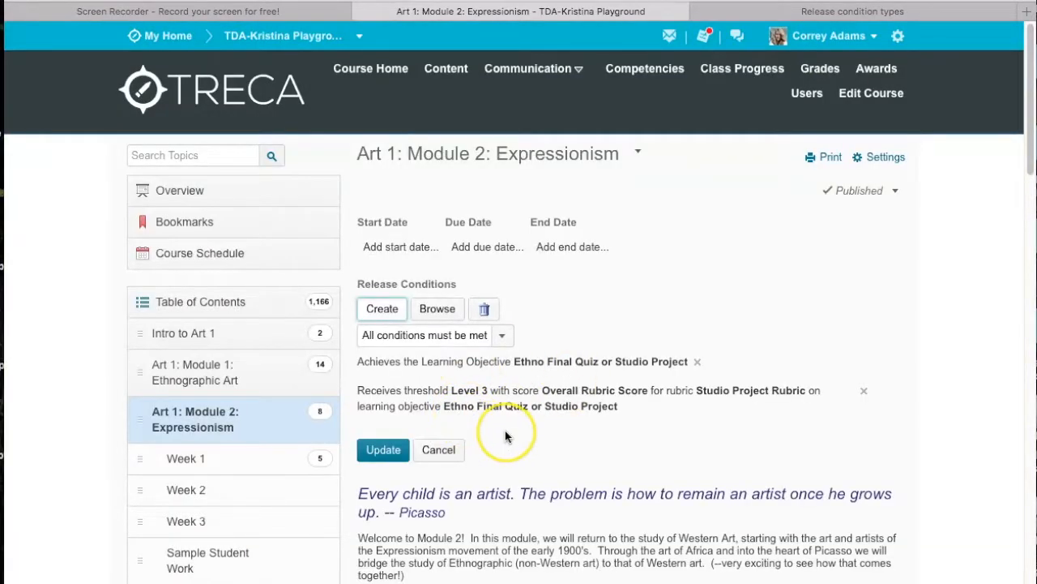
left_click(387, 450)
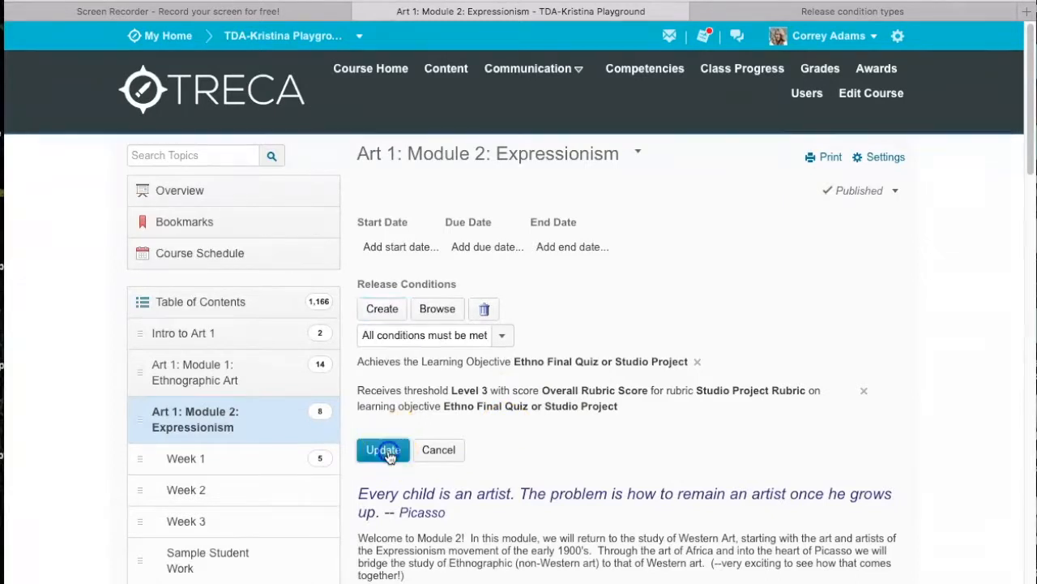
Start a third release condition of type Score on a quiz for the quiz Ethnographic Arts: Final Quiz
left_click(381, 303)
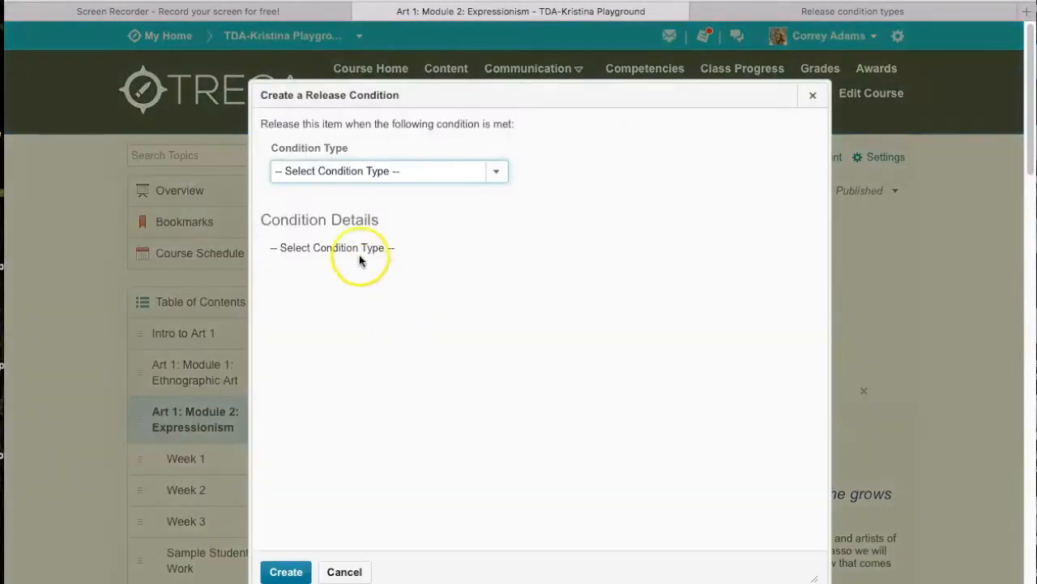
left_click(497, 172)
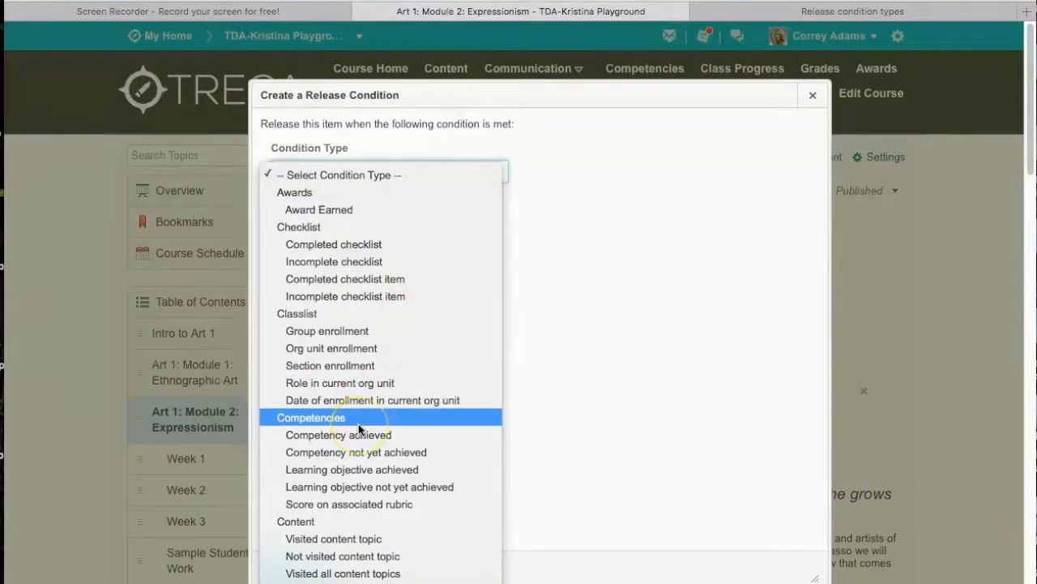
mouse_move(318, 582)
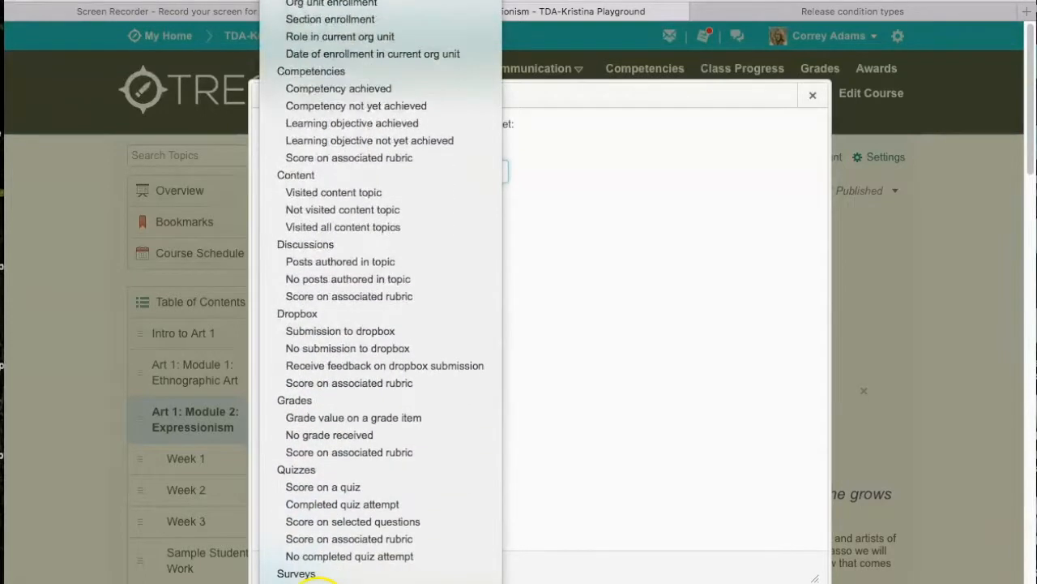
left_click(301, 488)
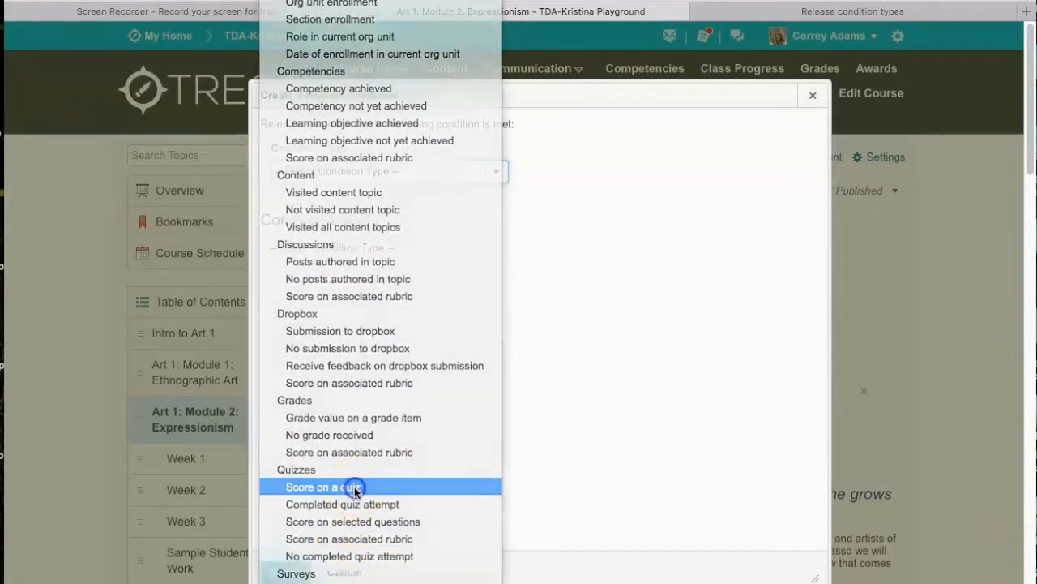
left_click(345, 271)
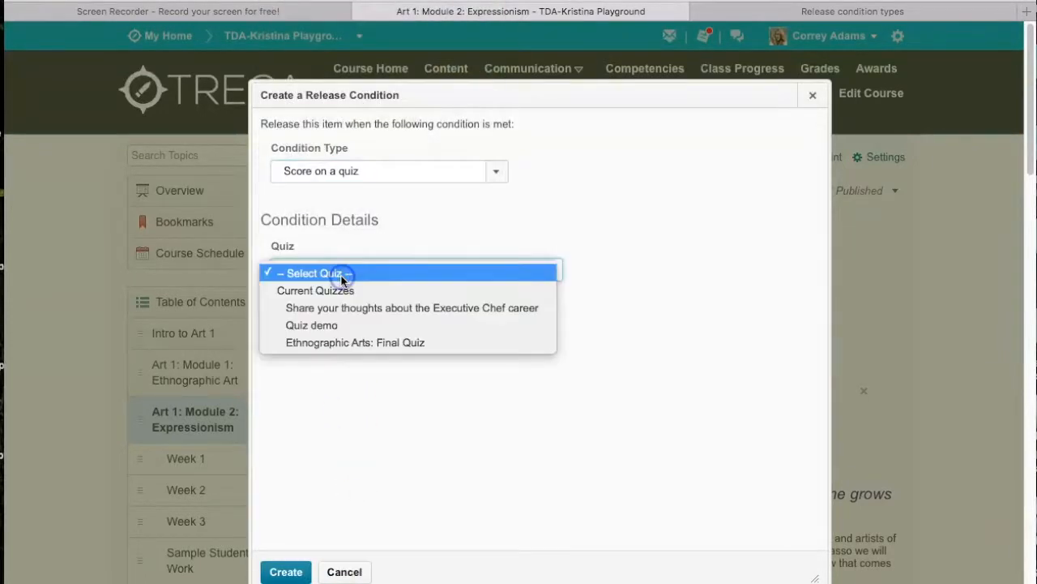
left_click(329, 342)
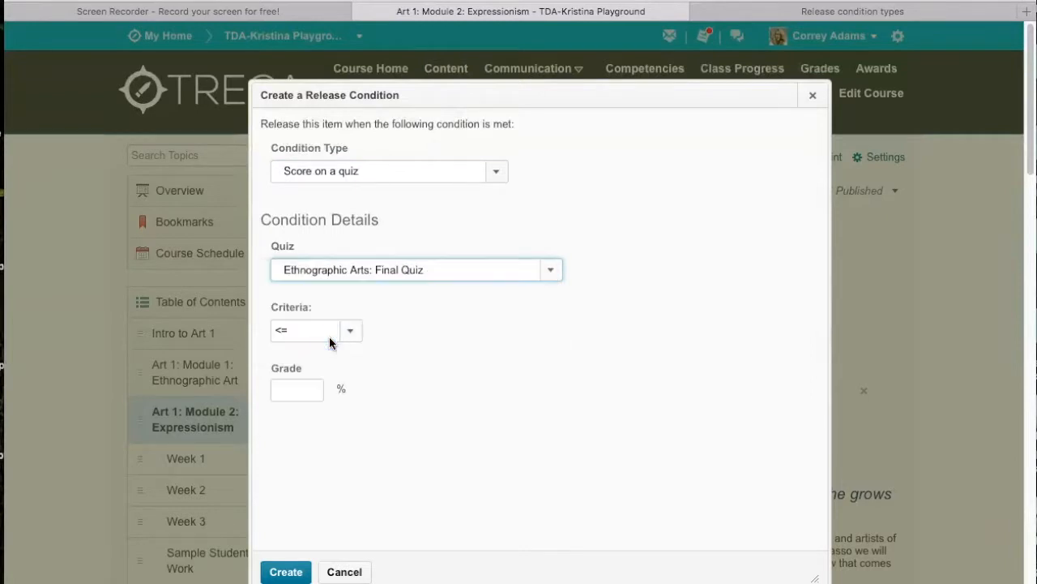
Set the quiz criterion to >= with a grade of 70 % and create the condition
left_click(300, 332)
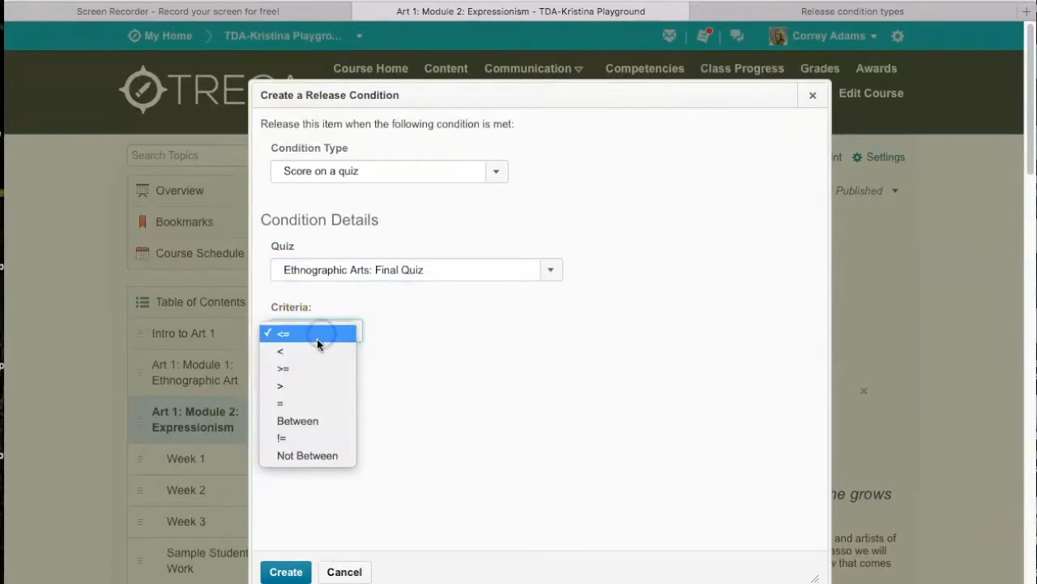
left_click(302, 369)
left_click(298, 389)
type("70")
left_click(286, 572)
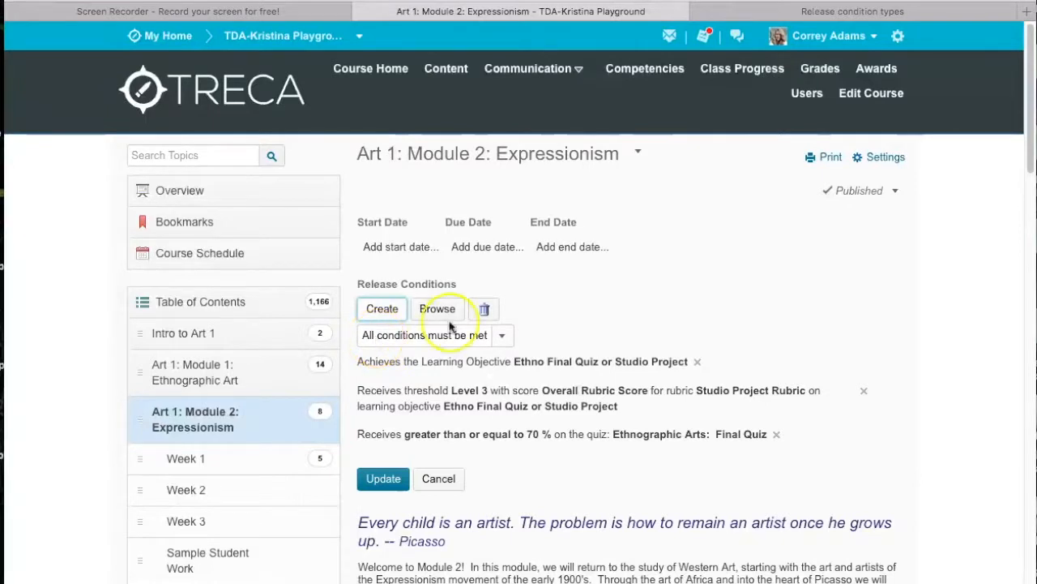
Set the release conditions of Module 2: Expressionism to Any condition must be met and save the restrictions
left_click(500, 335)
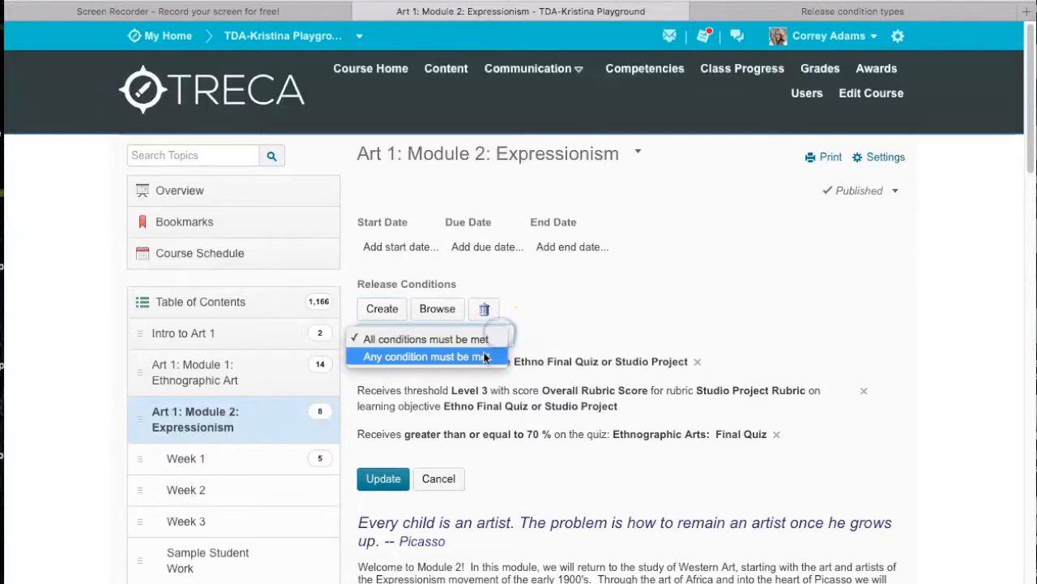
left_click(480, 357)
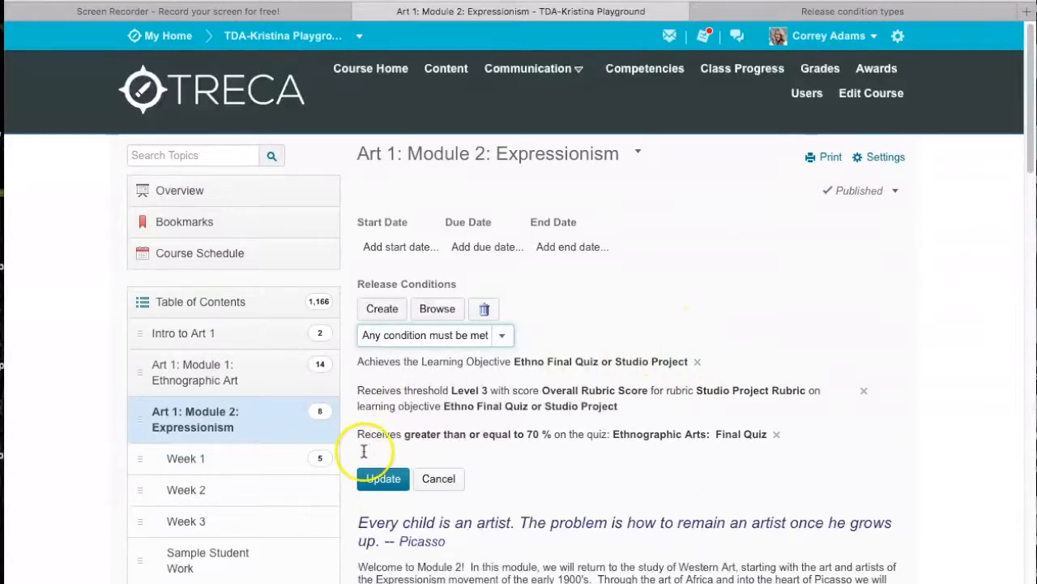
left_click(374, 483)
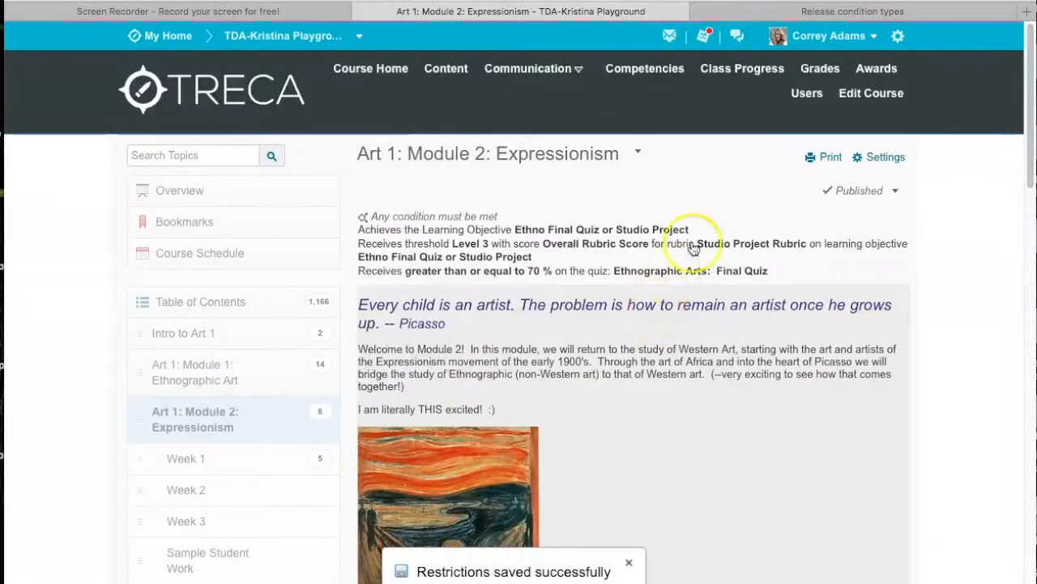
From the first student account, find TDA-Kristina Playground by searching courses for "play" and check in its content whether Module 2: Expressionism opens
left_click(861, 38)
left_click(734, 163)
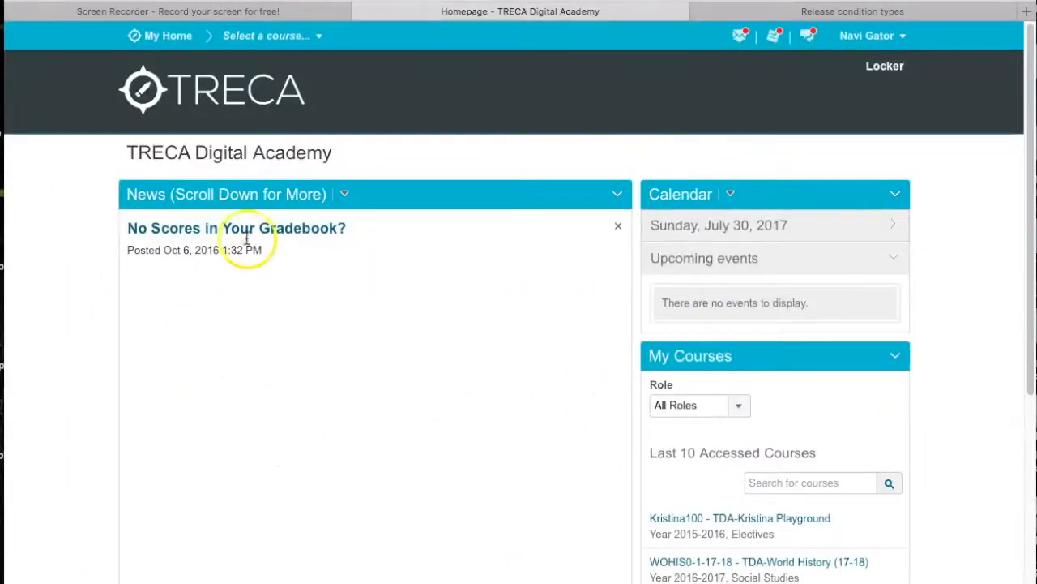
left_click(318, 37)
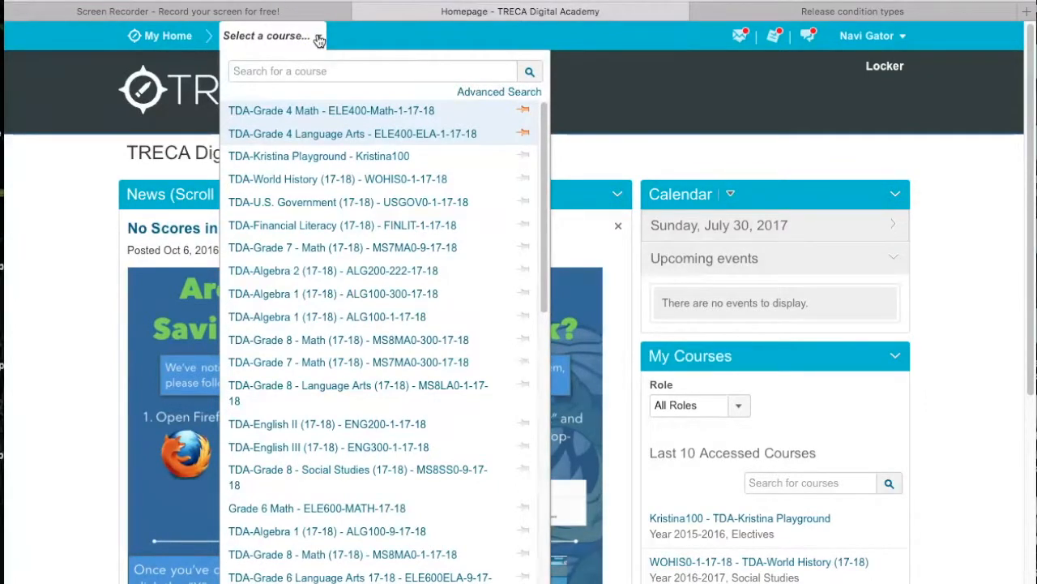
left_click(300, 71)
type("play")
left_click(280, 111)
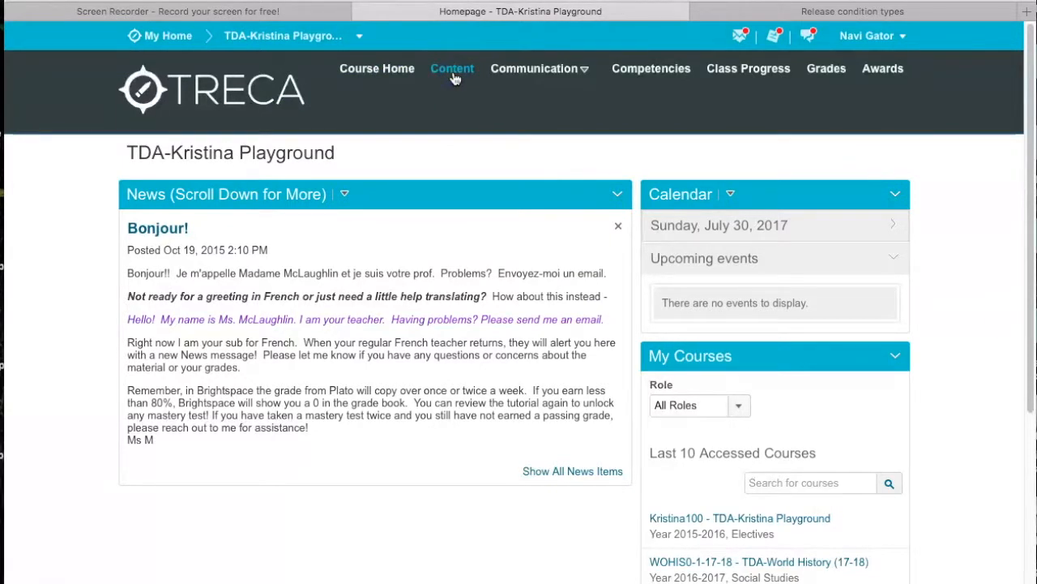
left_click(452, 71)
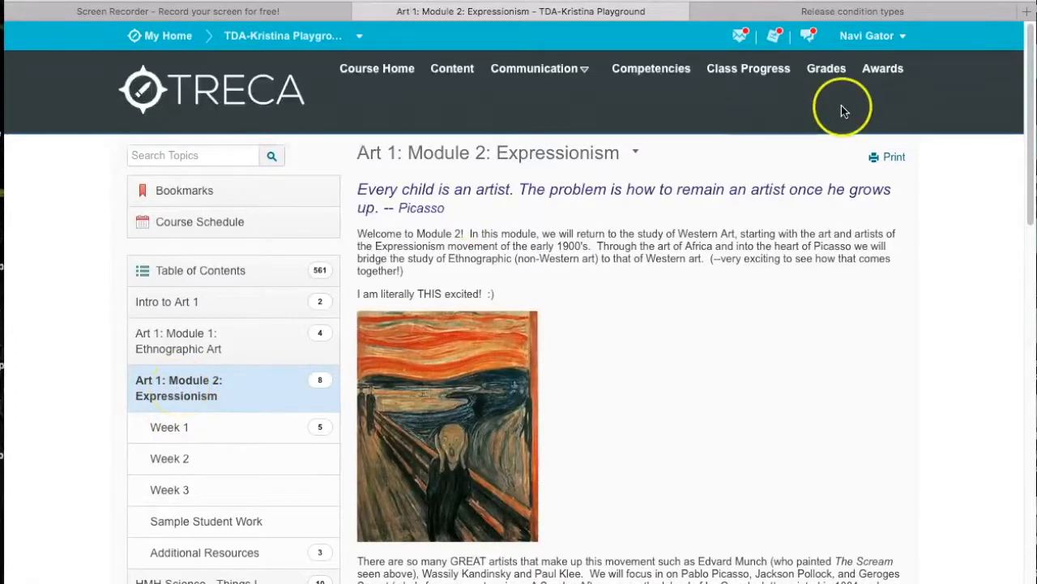
Switch to the second student account and check which Art 1 modules are listed in the TDA-Kristina Playground course content
left_click(869, 36)
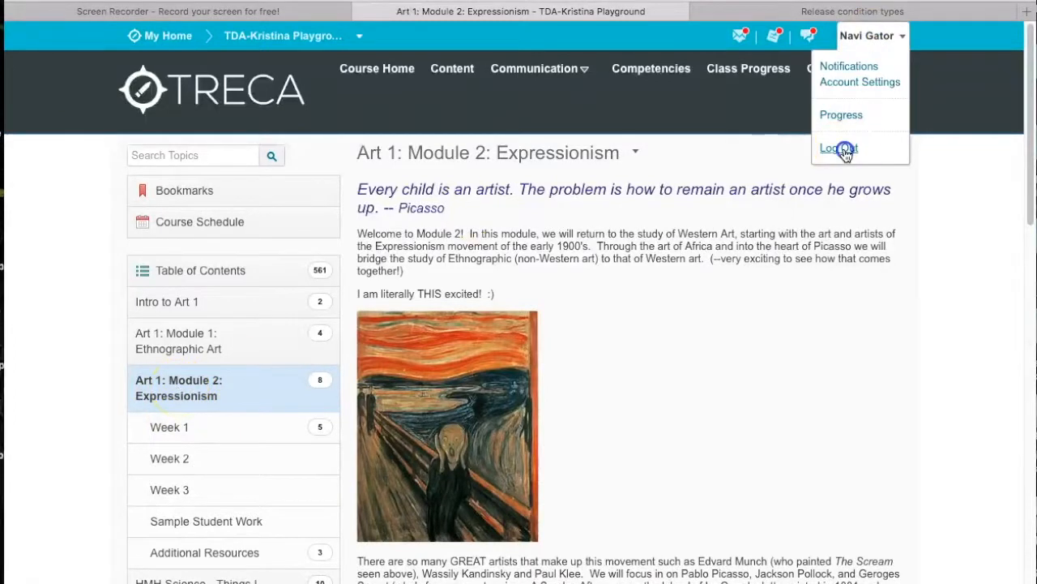
left_click(841, 148)
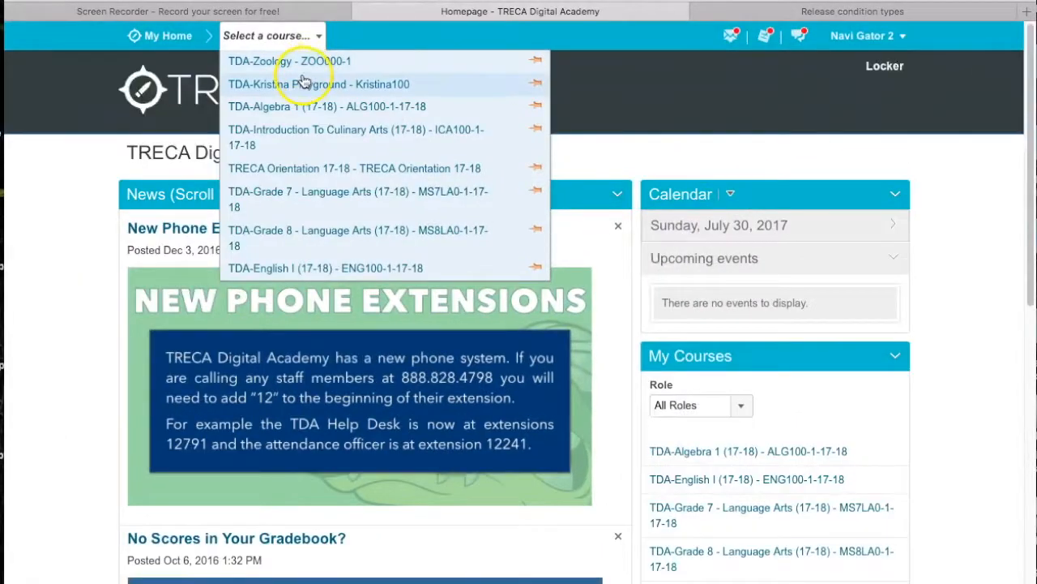
left_click(302, 84)
left_click(462, 71)
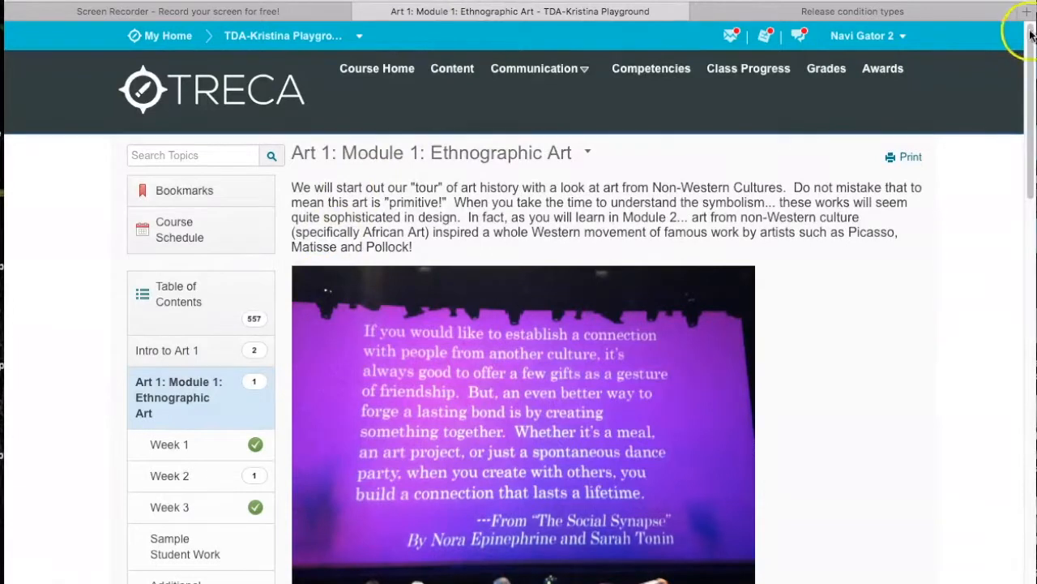
mouse_move(1026, 70)
left_mouse_down()
mouse_move(1031, 105)
mouse_move(1031, 77)
left_mouse_up()
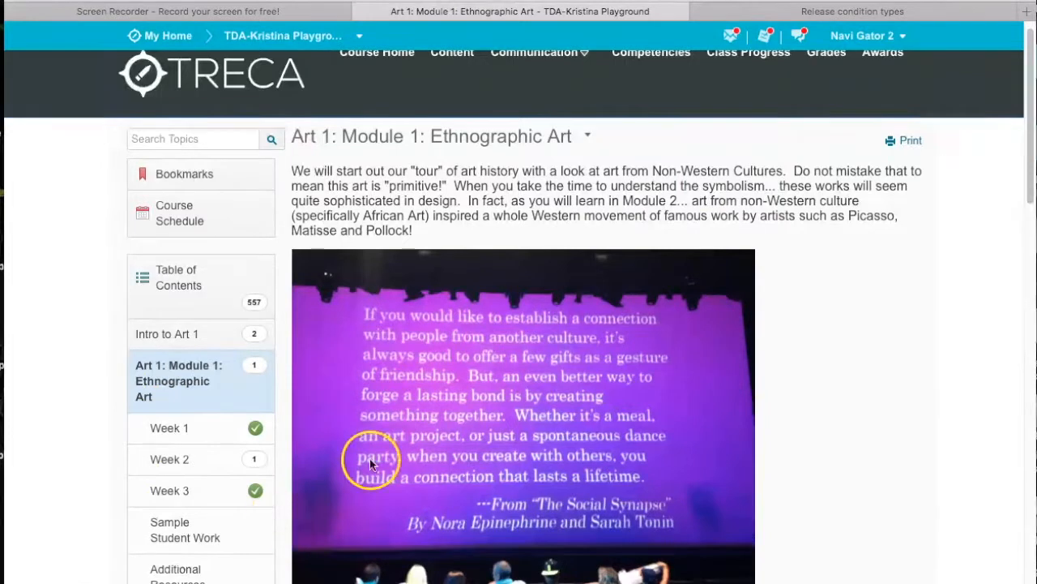
left_click_drag(1031, 147, 1031, 162)
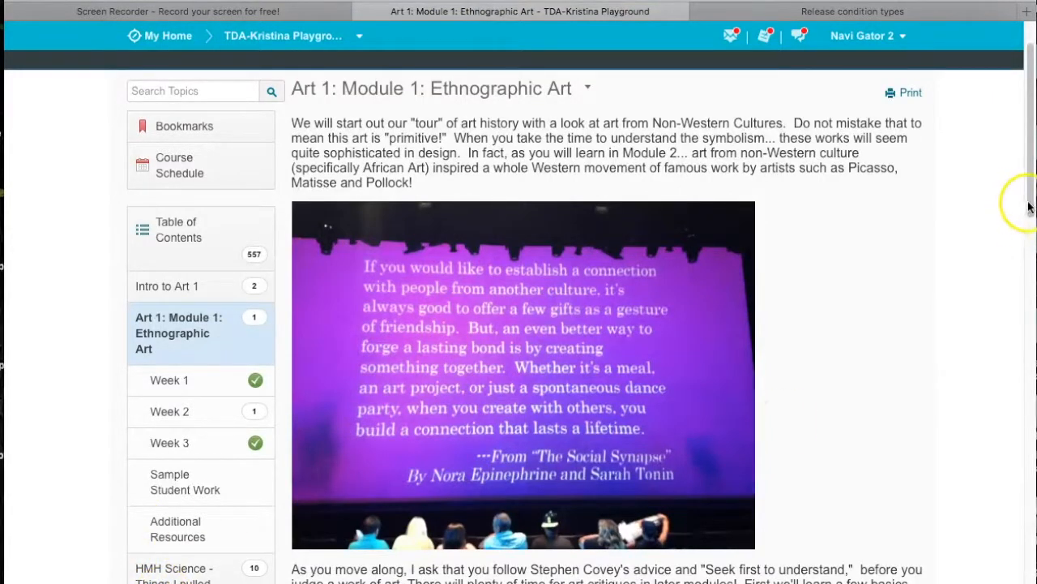
left_click_drag(1029, 204, 1028, 187)
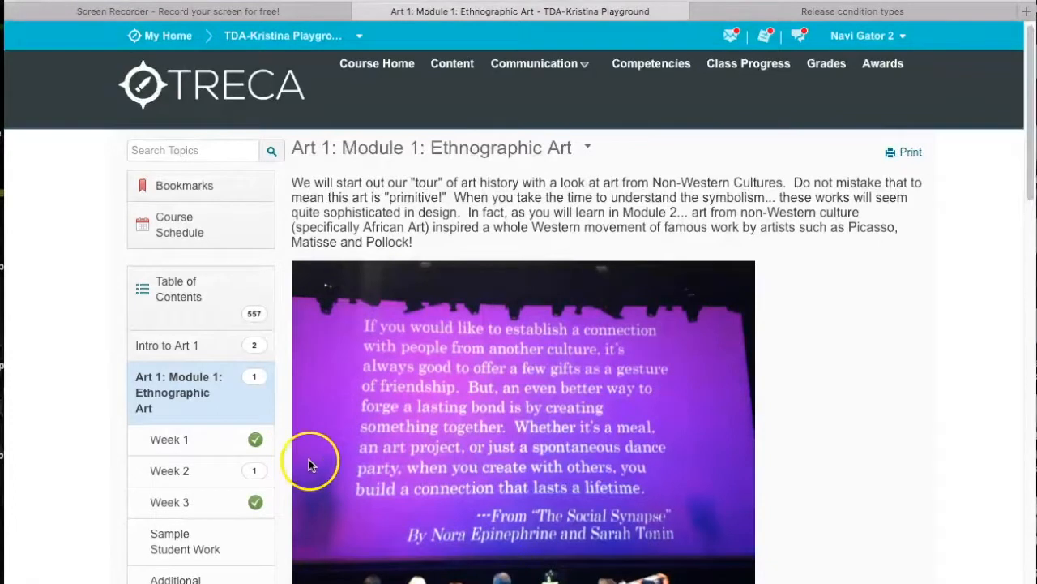
Log out of the second student account, log in with the teacher account and open the TDA-Kristina Playground course
left_click(897, 37)
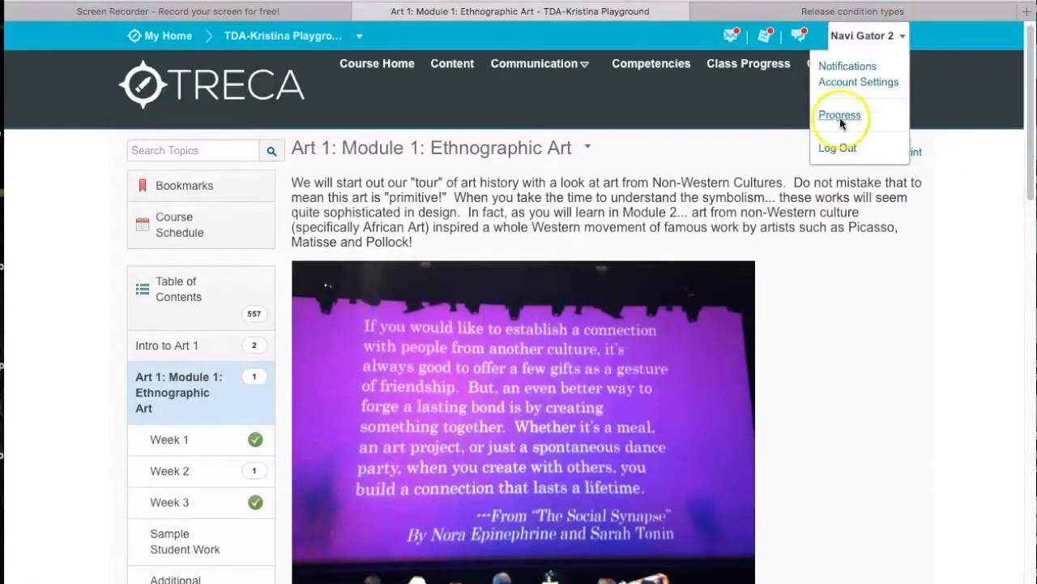
left_click(839, 148)
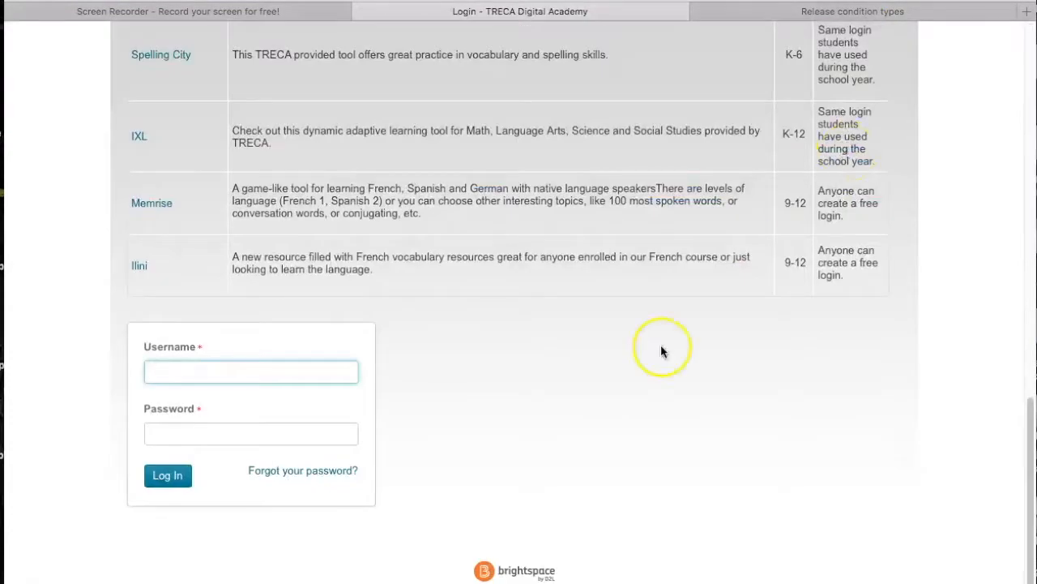
type("corne")
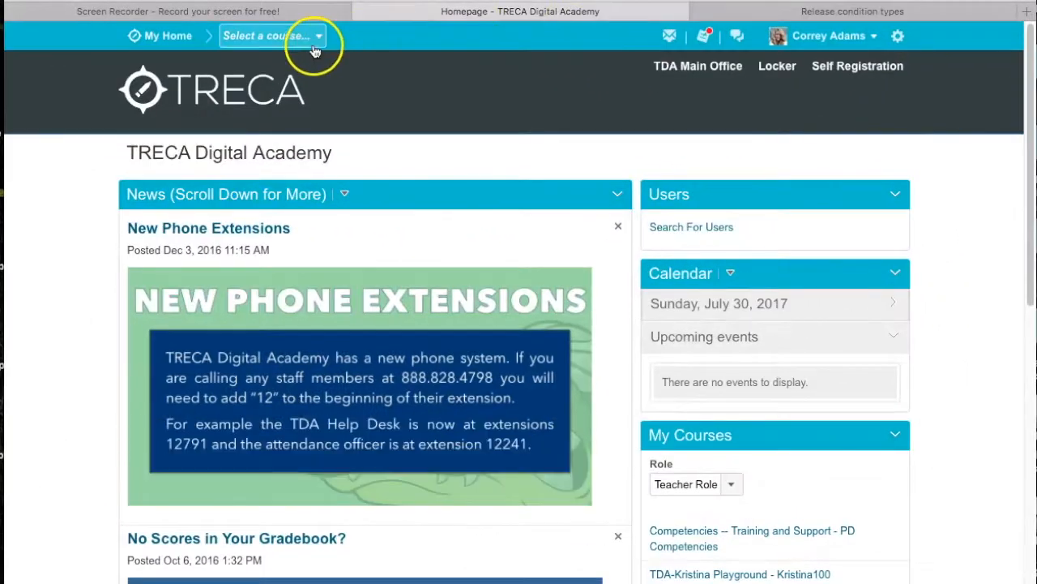
left_click(313, 46)
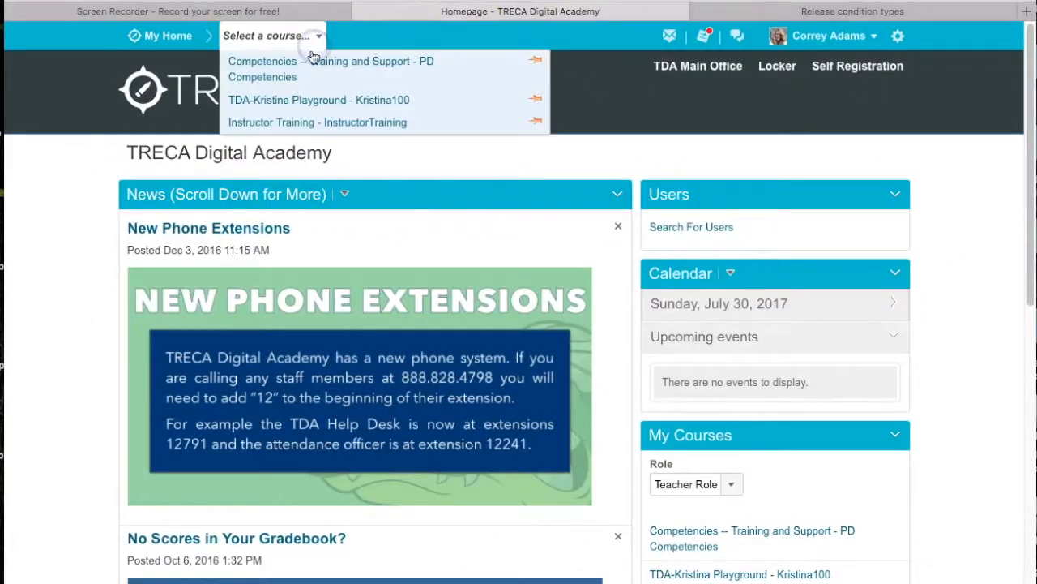
left_click(307, 101)
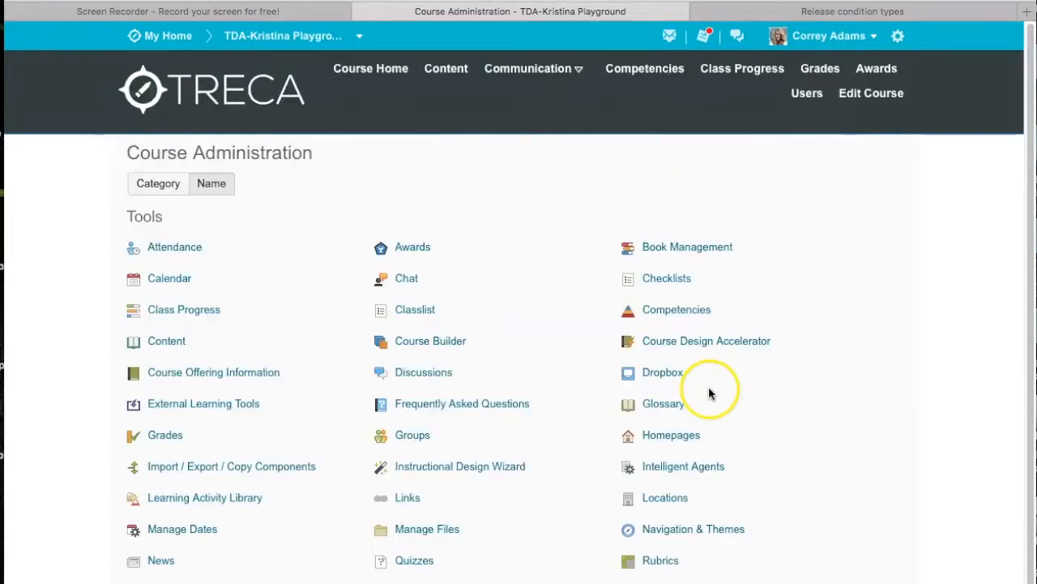
left_click(662, 375)
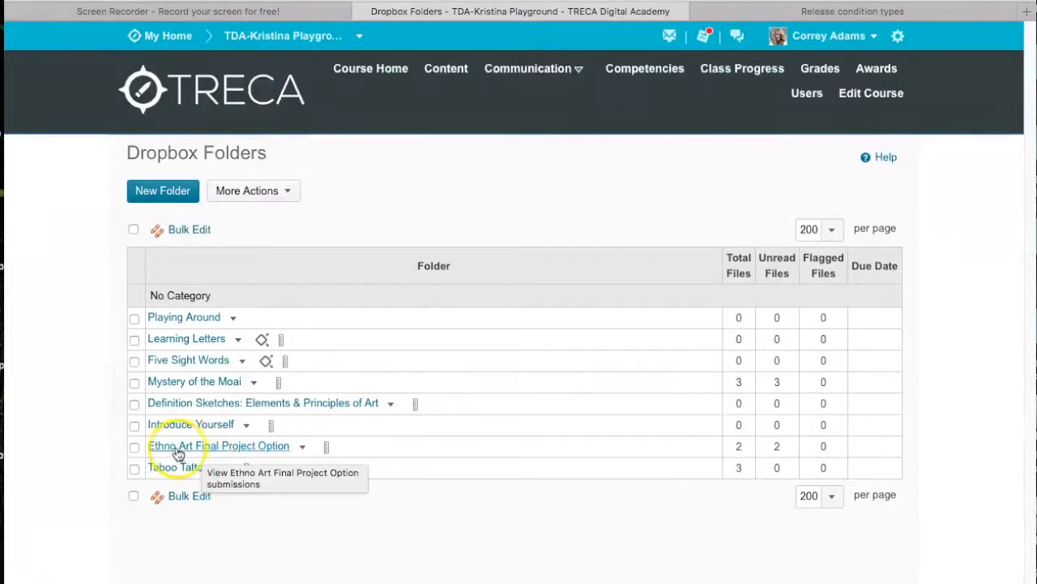
left_click(305, 448)
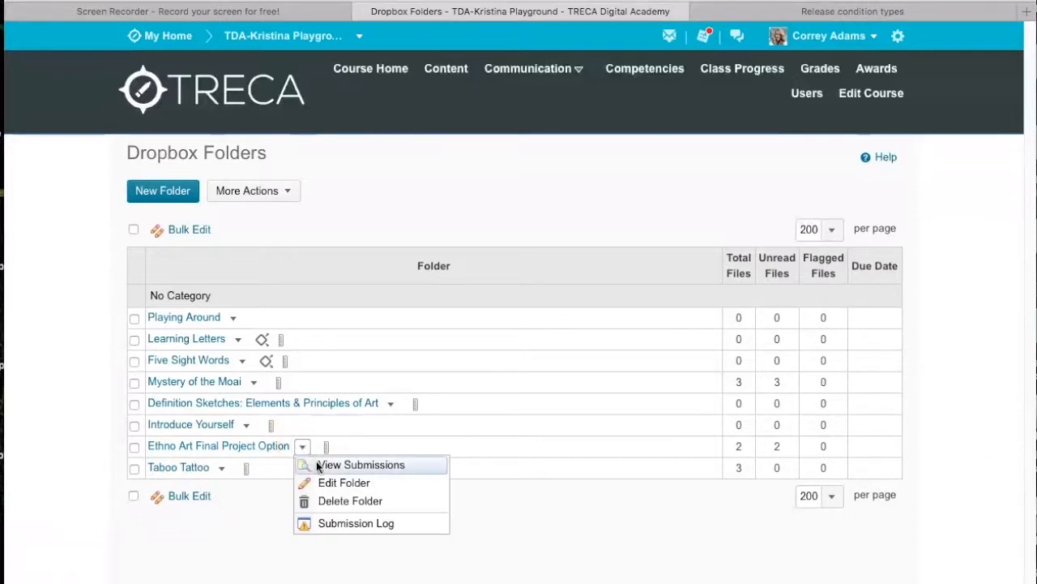
left_click(318, 465)
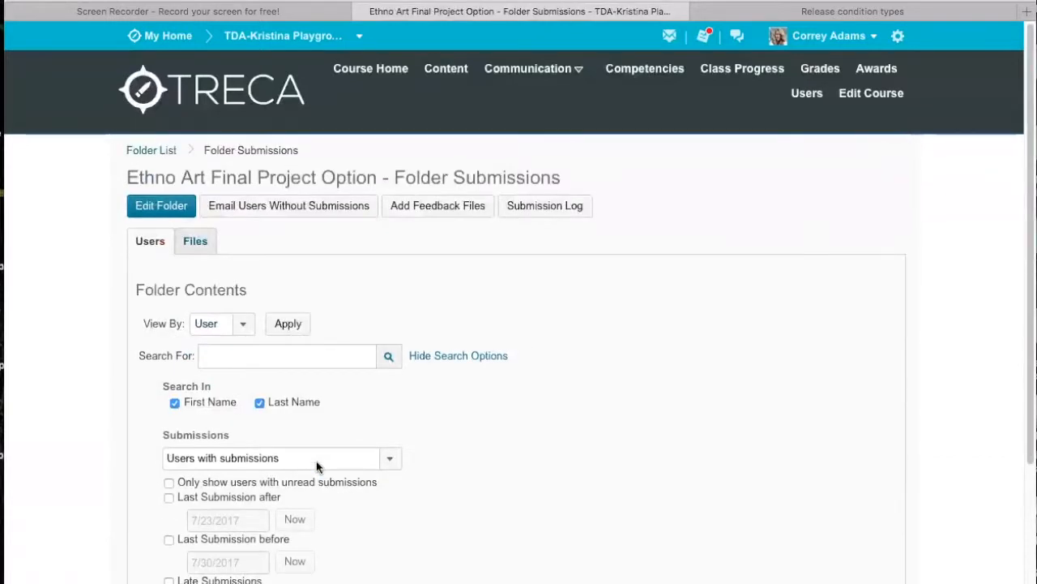
scroll(1021, 121, "down", 5)
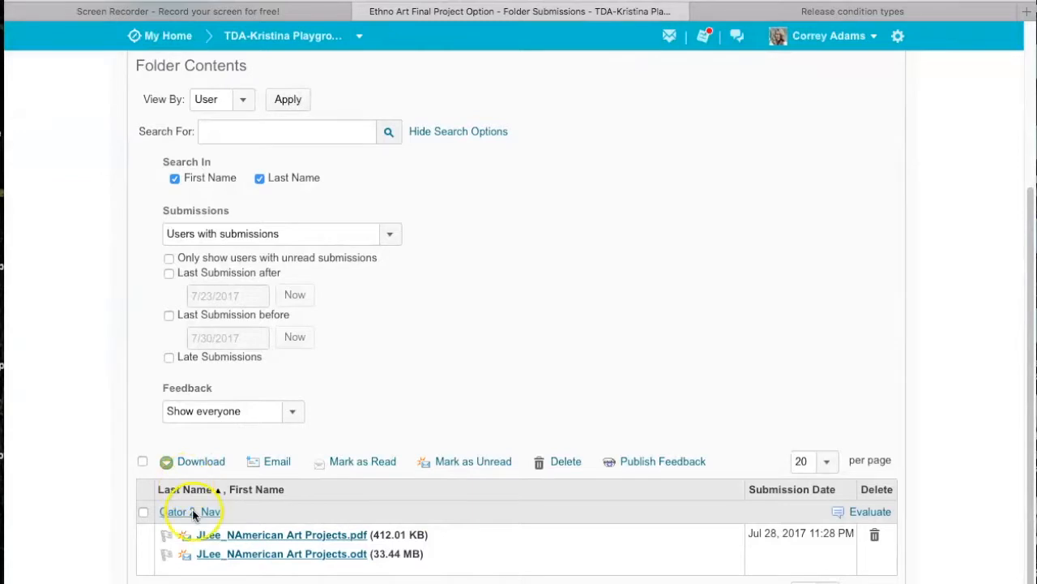
left_click(234, 539)
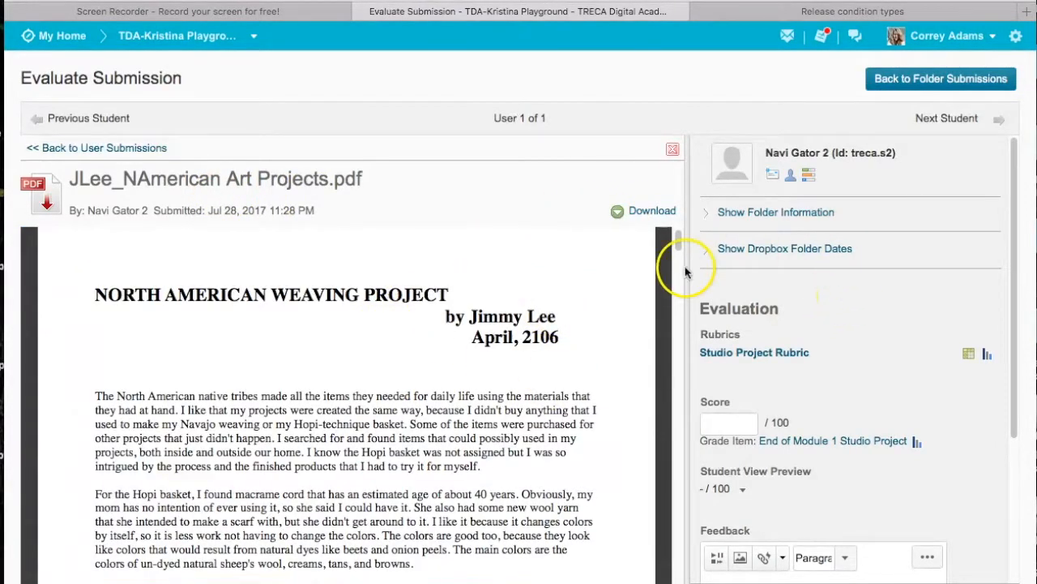
left_click_drag(680, 247, 681, 419)
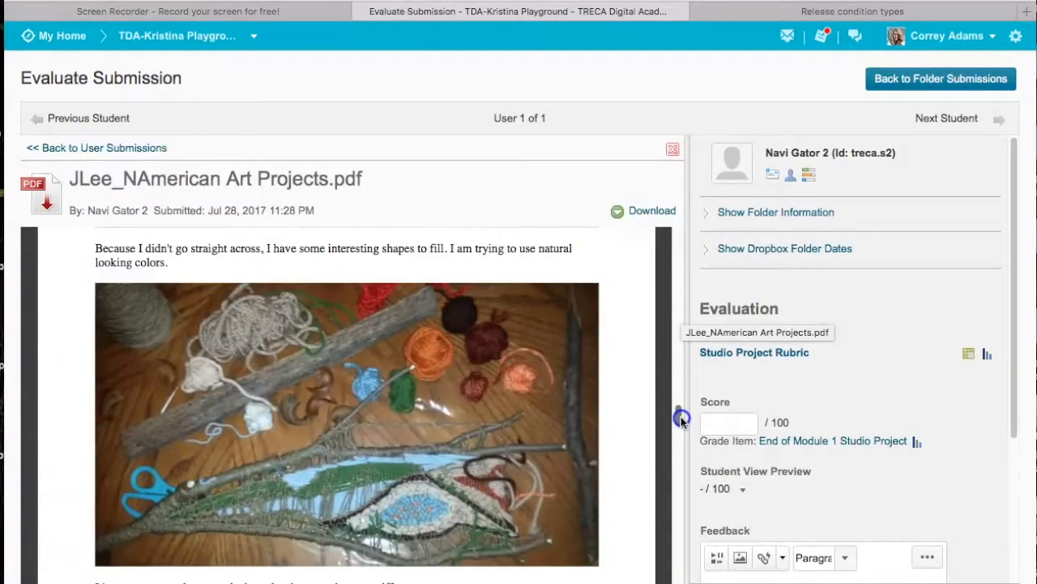
Rate the Studio Project criteria from Creativity through Visual Problem Solving at Level 4 in the Studio Project Rubric
left_click(756, 353)
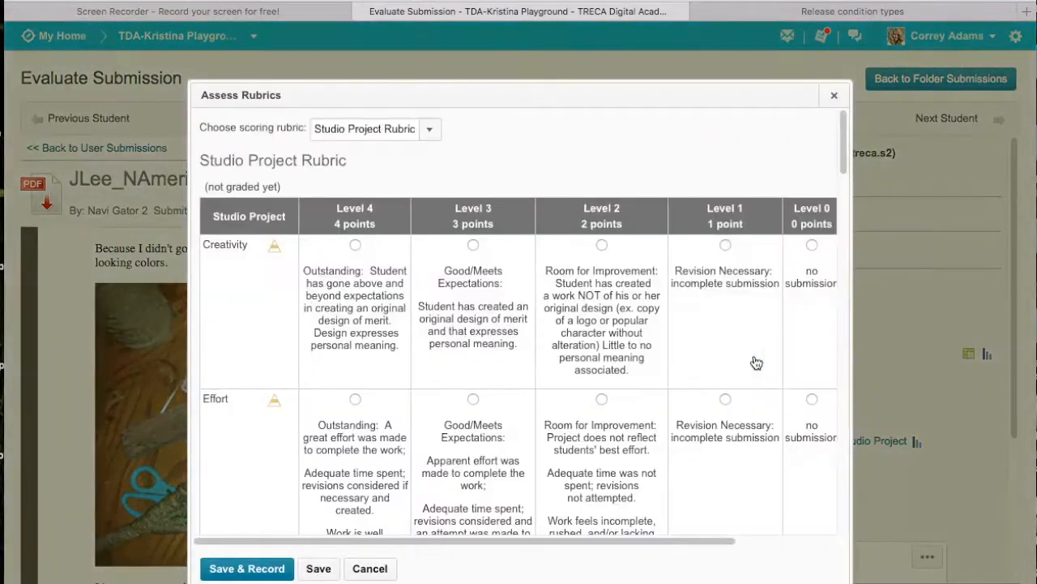
left_click(365, 256)
left_click(357, 401)
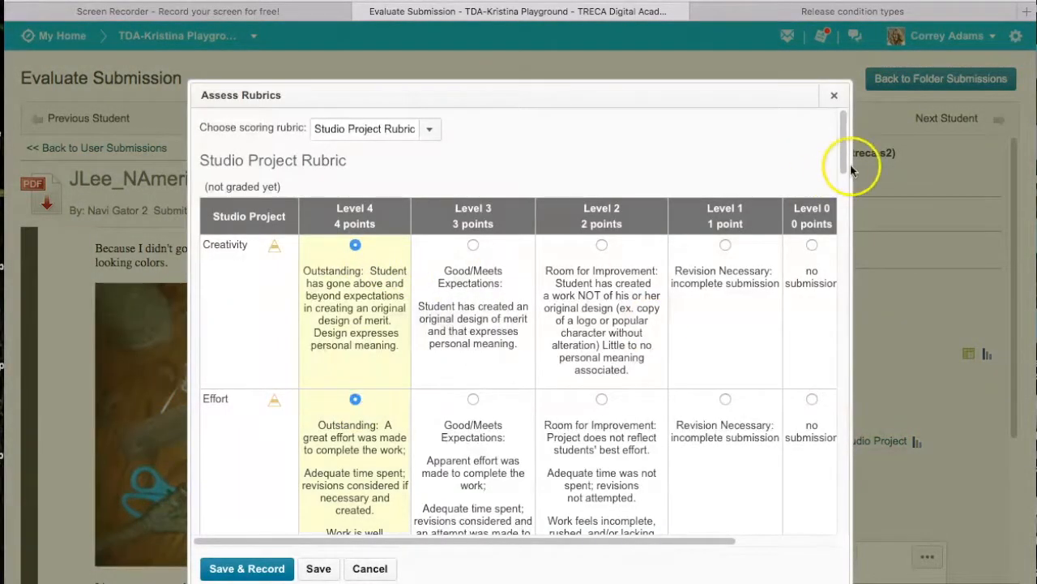
left_click_drag(842, 158, 840, 225)
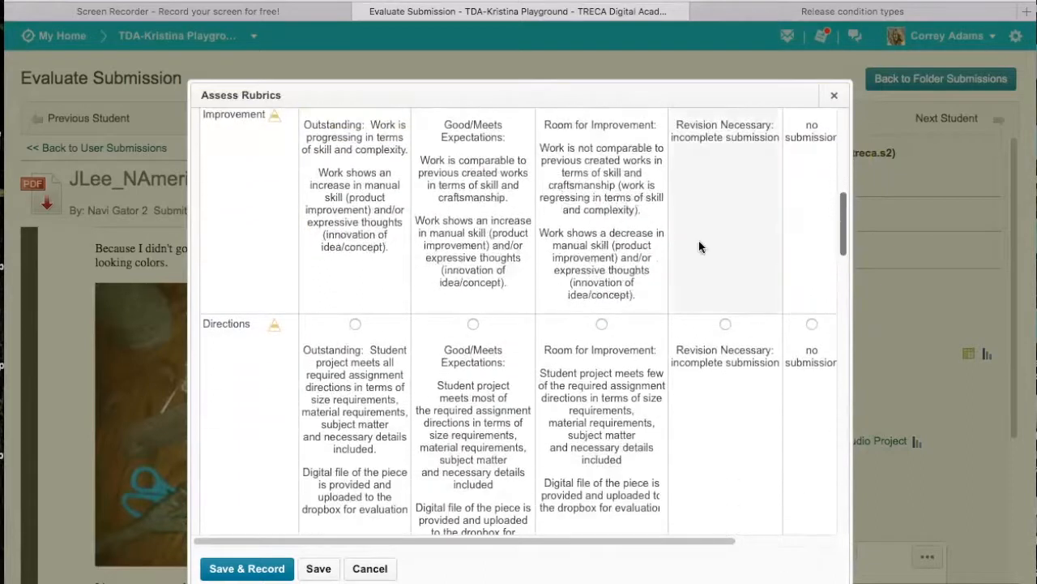
left_click(373, 229)
left_click(355, 324)
left_click_drag(840, 232, 843, 301)
left_click(355, 136)
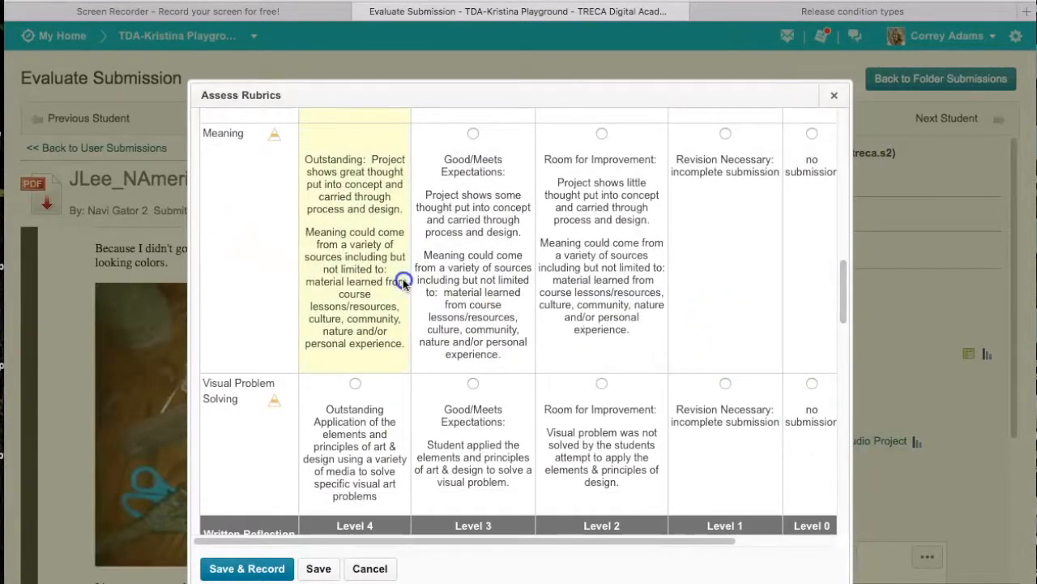
left_click(376, 396)
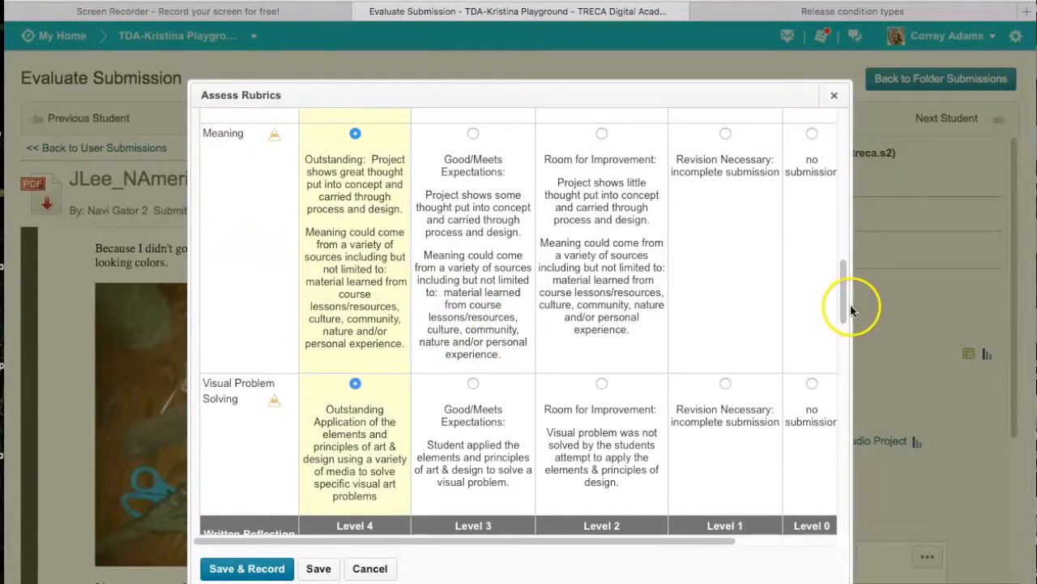
Rate the remaining rubric criteria, including Self Reflection, Vocabulary, Problem Solving and Reflection Questions, at Level 4
left_click_drag(846, 292, 846, 358)
left_click(383, 237)
left_click(368, 356)
left_click(369, 458)
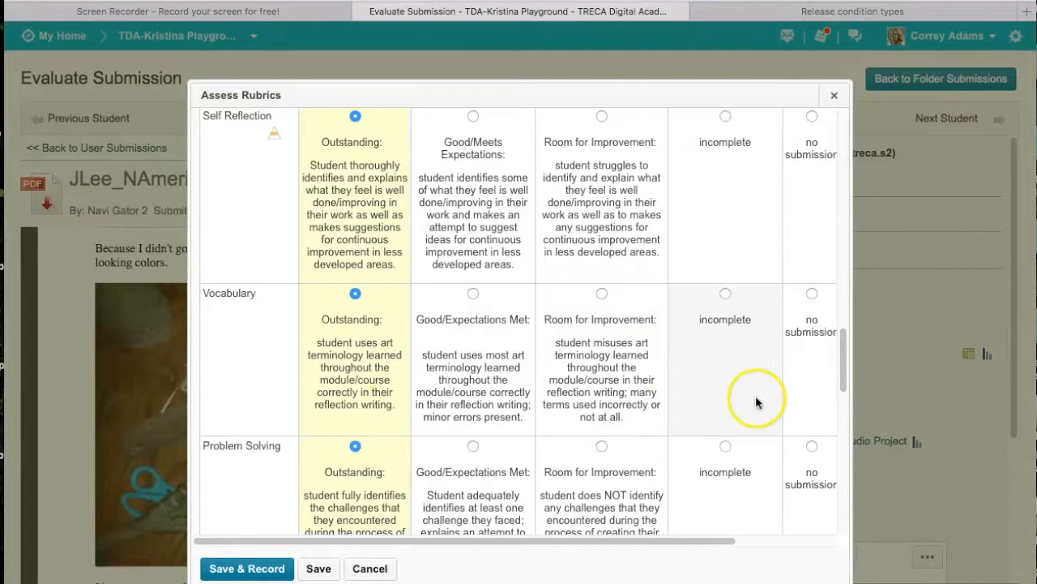
left_click_drag(842, 355, 843, 462)
left_click(346, 386)
left_click(324, 324)
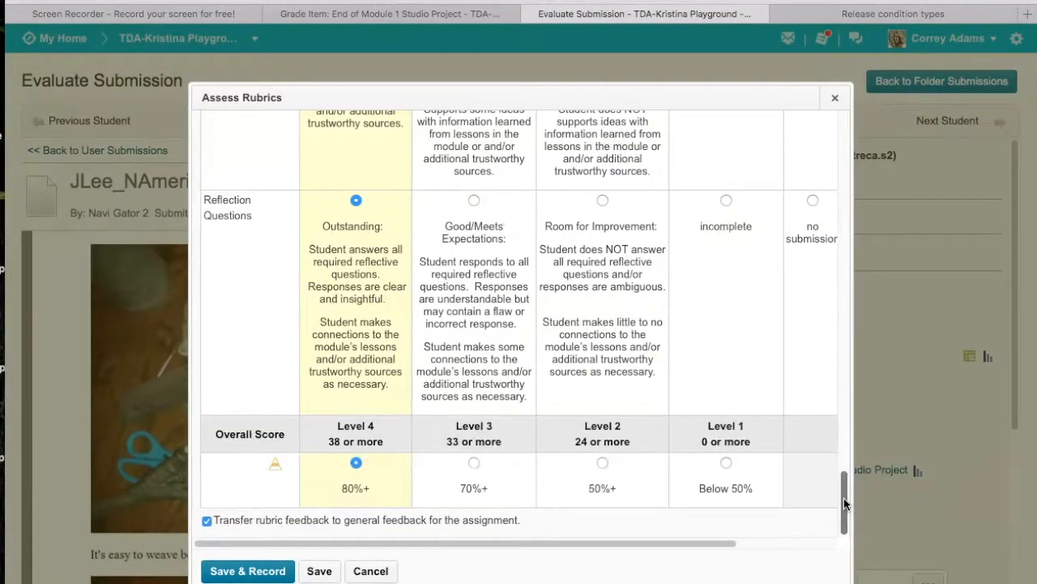
Save and record the rubric assessment, publish the evaluation and return to the folder submissions
left_click(234, 573)
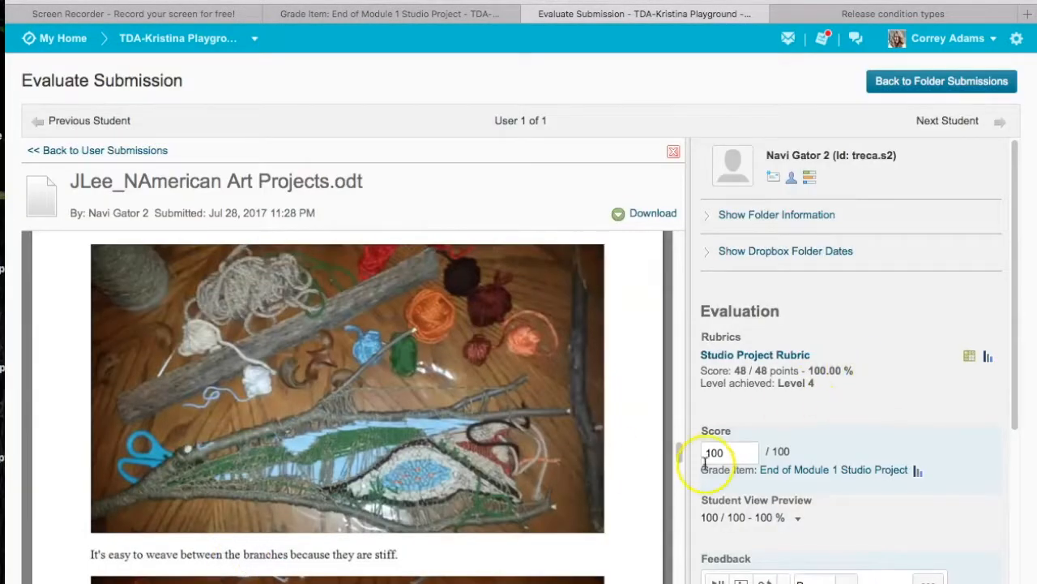
left_click_drag(1012, 271, 1010, 369)
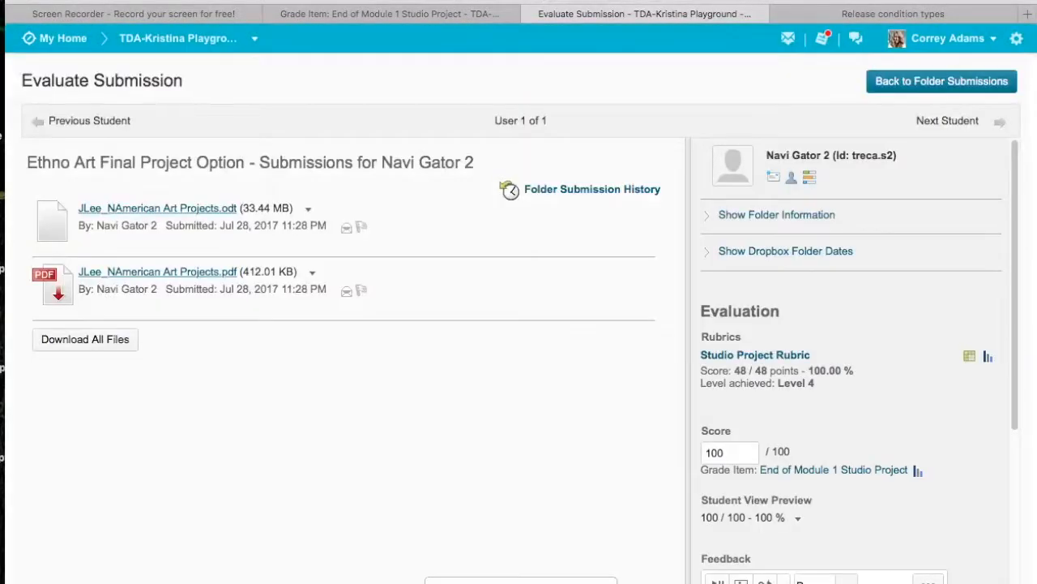
left_click(896, 81)
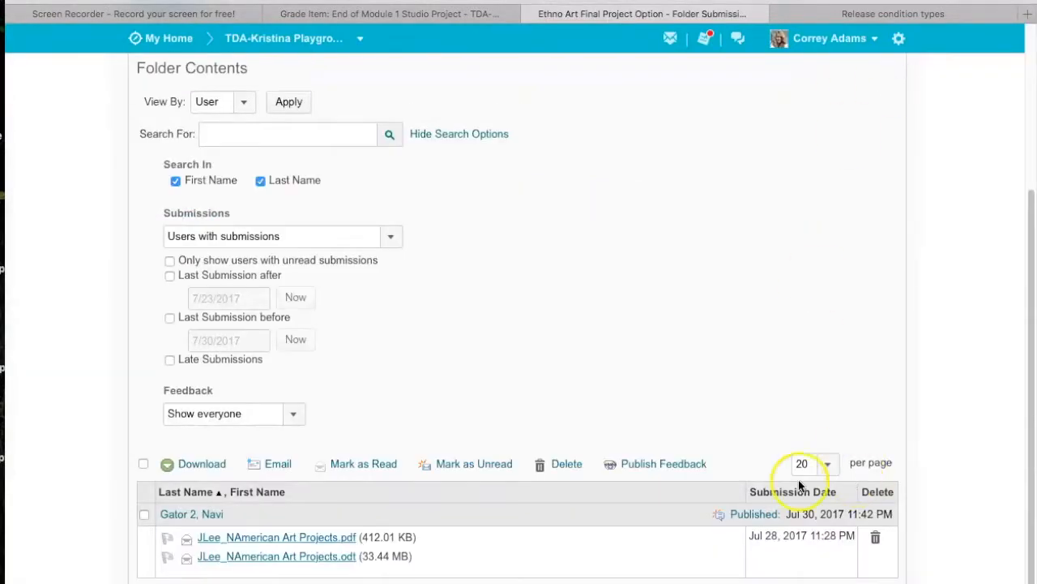
In the competencies, open the structure of the Ethno Final Quiz or Studio Project objective under End of Module Assessments, Ethnographic Art Final
left_click_drag(1019, 219, 1030, 44)
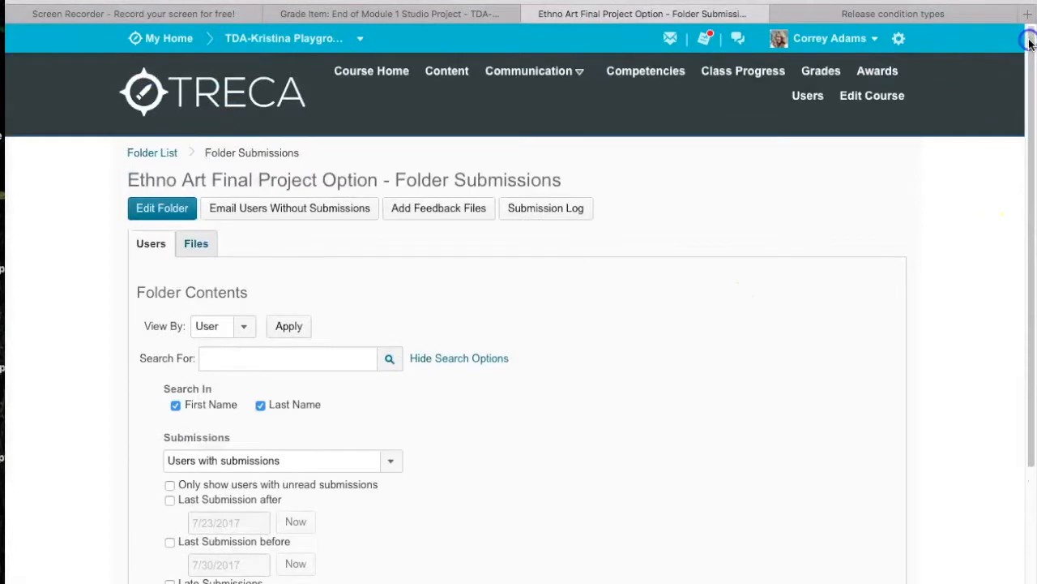
left_click(630, 71)
left_click(147, 413)
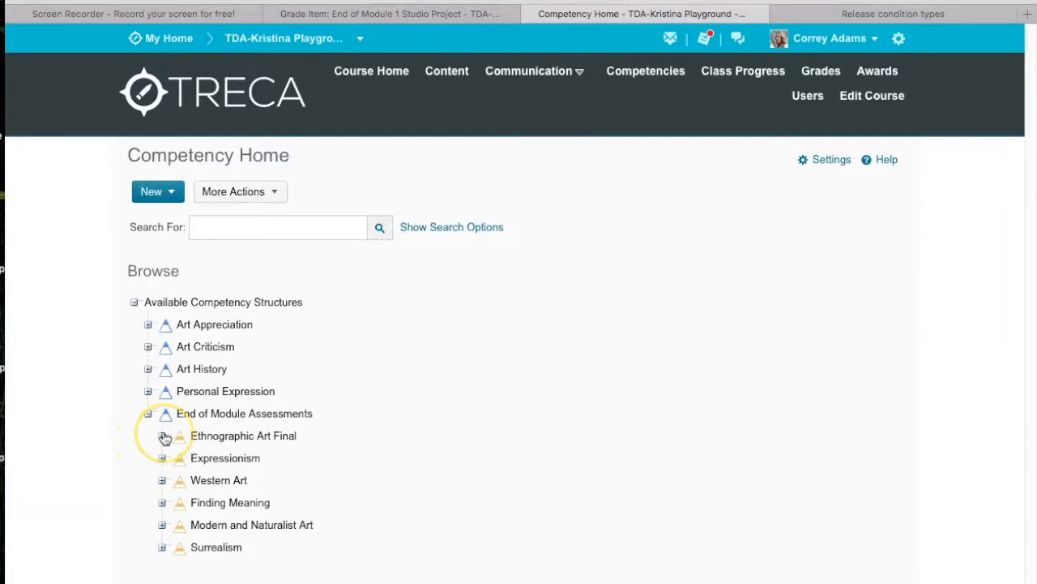
left_click(163, 436)
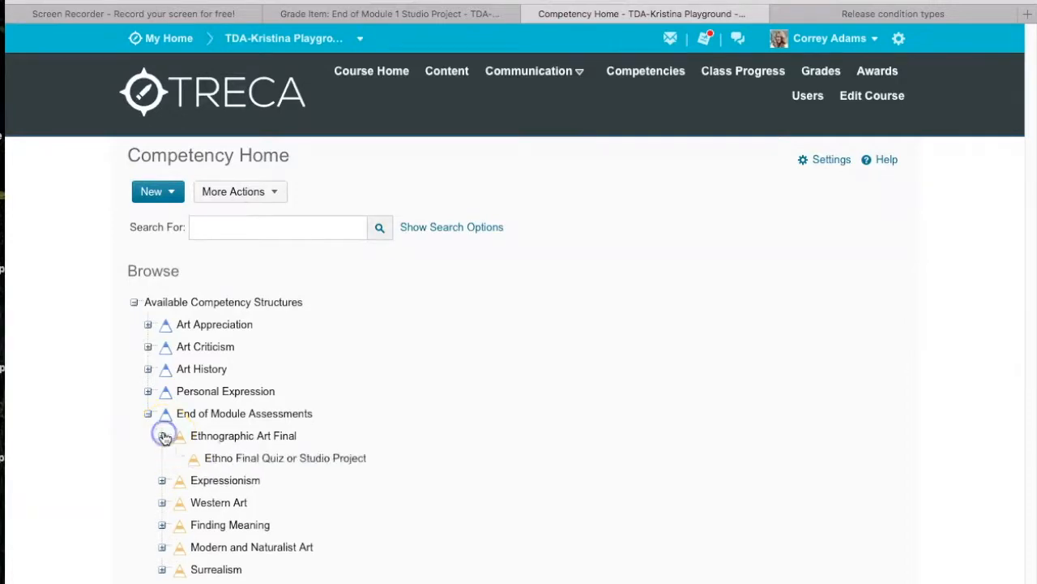
left_click(223, 459)
left_click(165, 209)
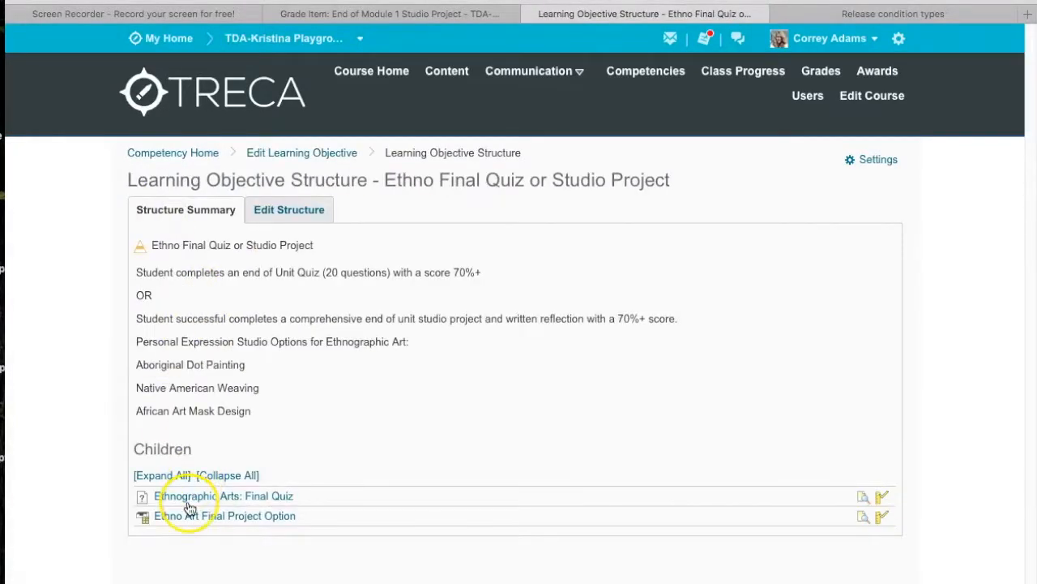
Open the results of the Ethno Art Final Project Option activity and examine the second student's completion and full competency results
left_click(878, 517)
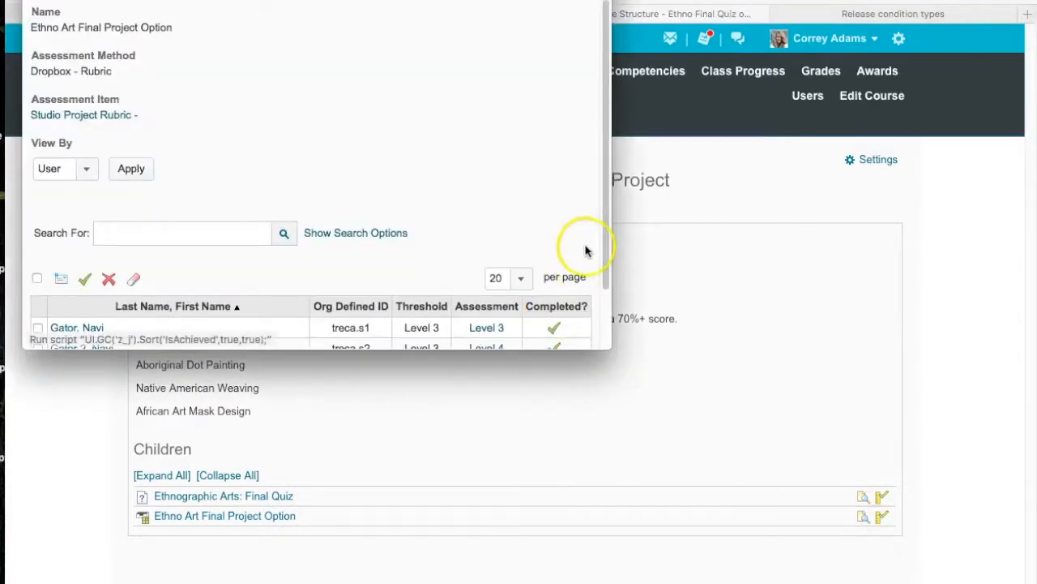
right_click(610, 350)
left_click(610, 350)
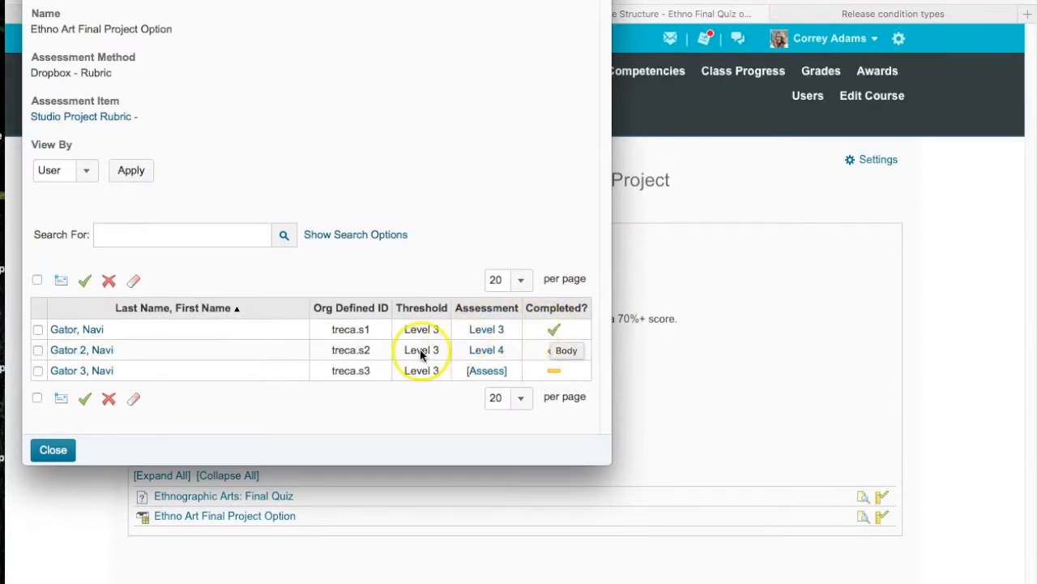
left_click(550, 350)
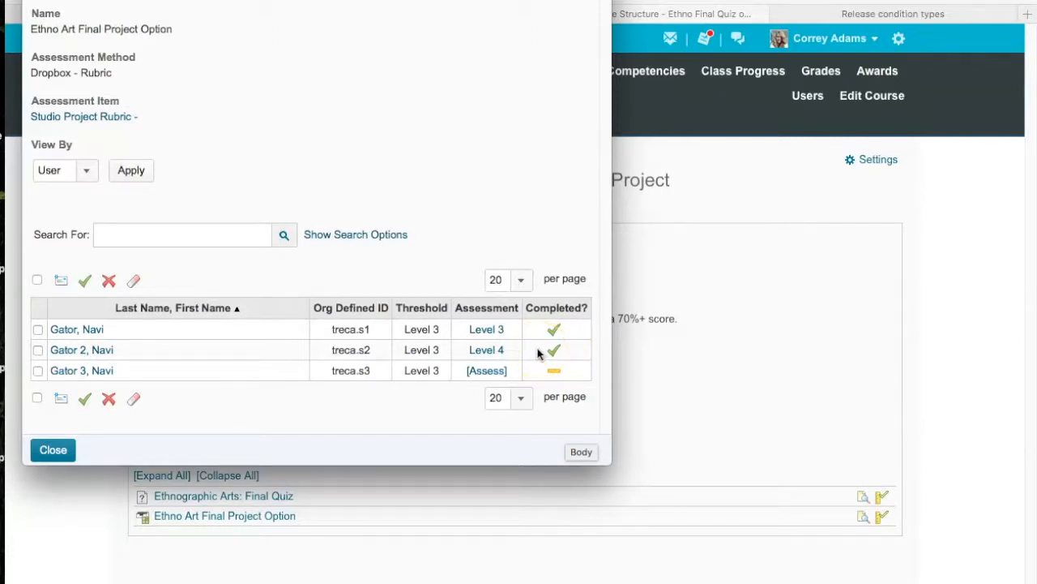
left_click(96, 349)
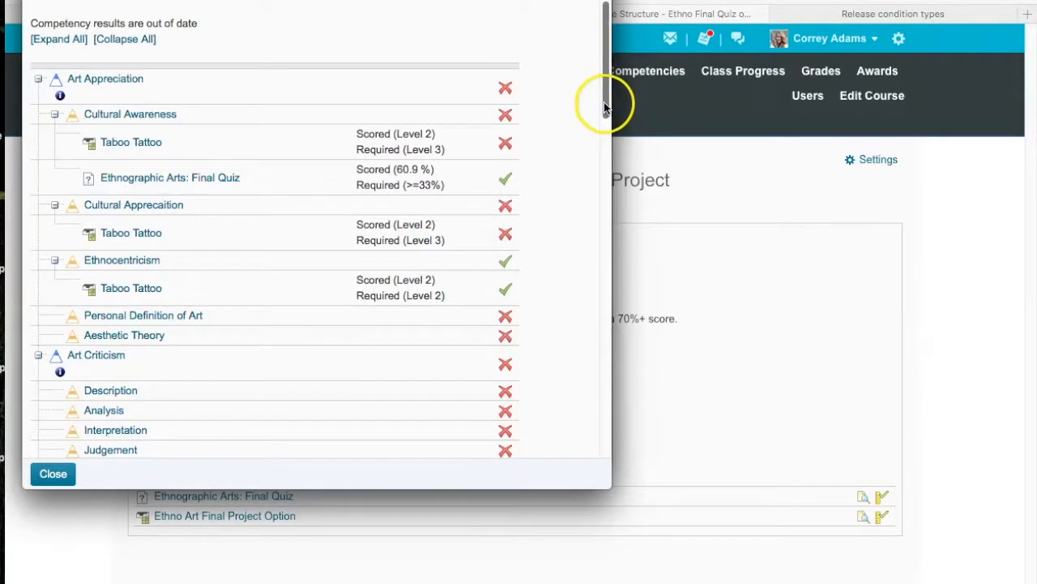
left_click_drag(604, 103, 608, 421)
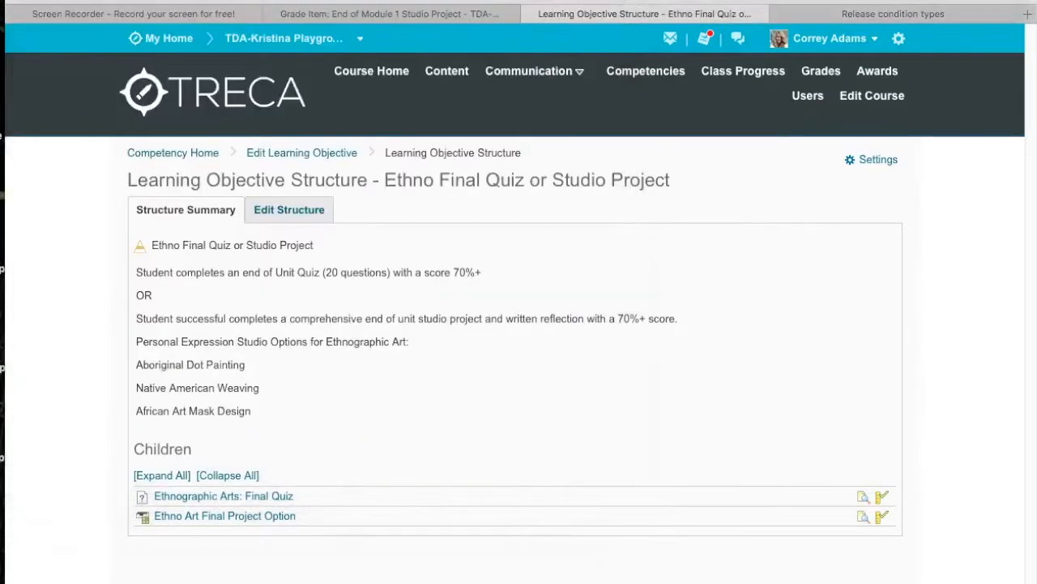
Switch back to the second student account and check whether Art 1 Module 2: Expressionism is listed in the TDA-Kristina Playground content
left_click(821, 39)
left_click(727, 169)
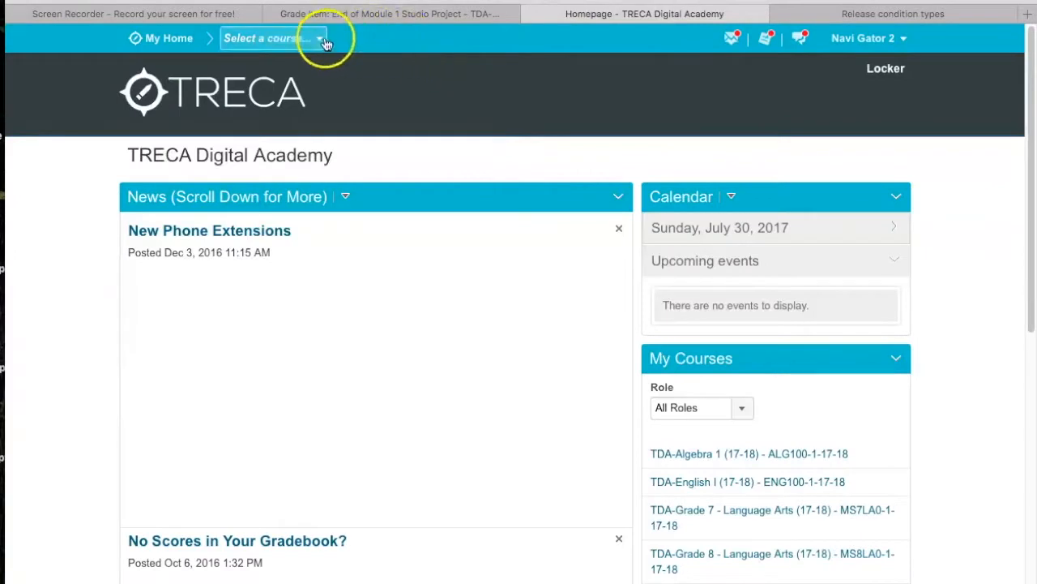
left_click(322, 41)
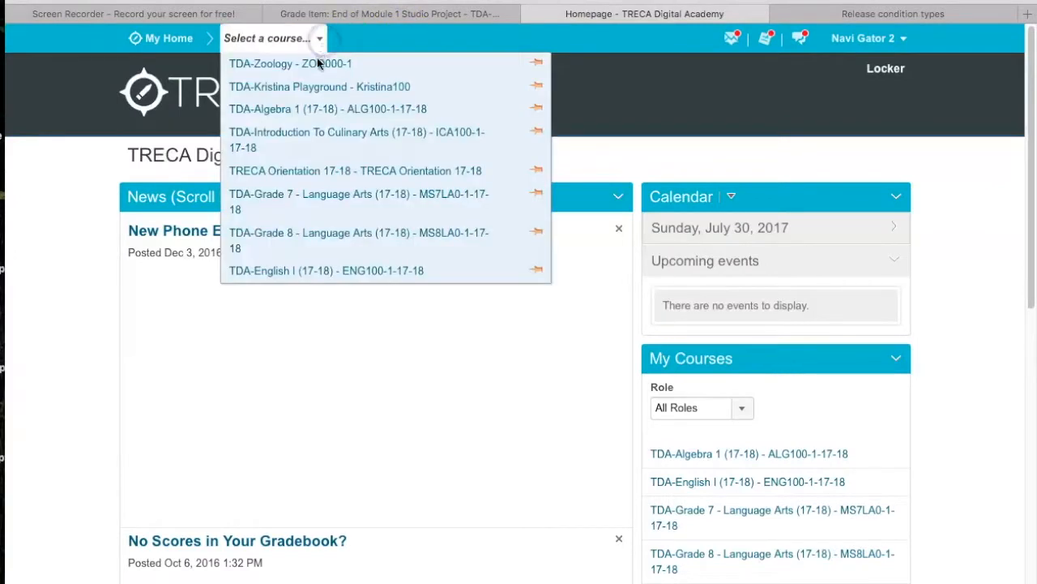
left_click(312, 87)
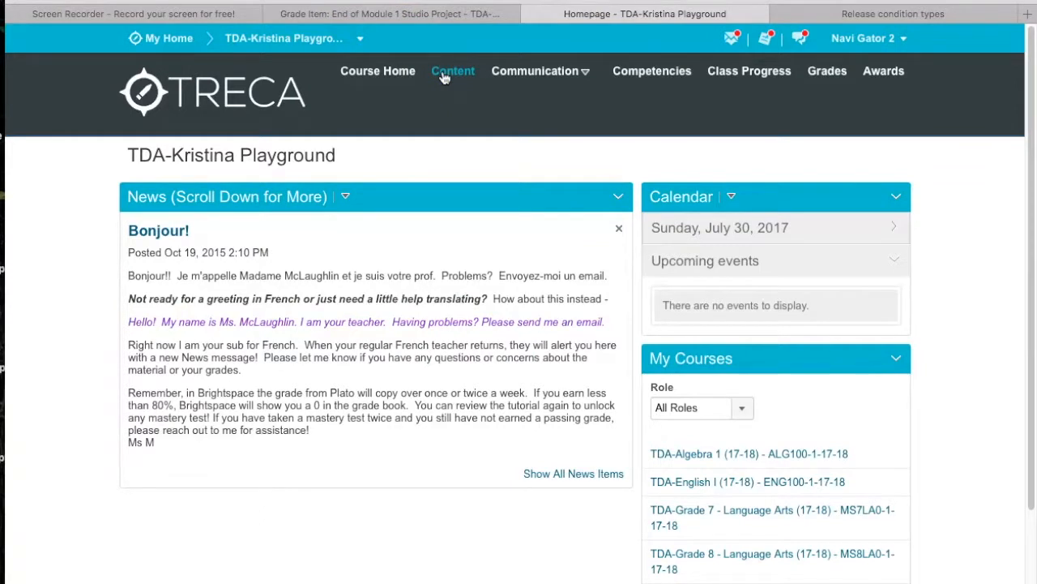
left_click(444, 74)
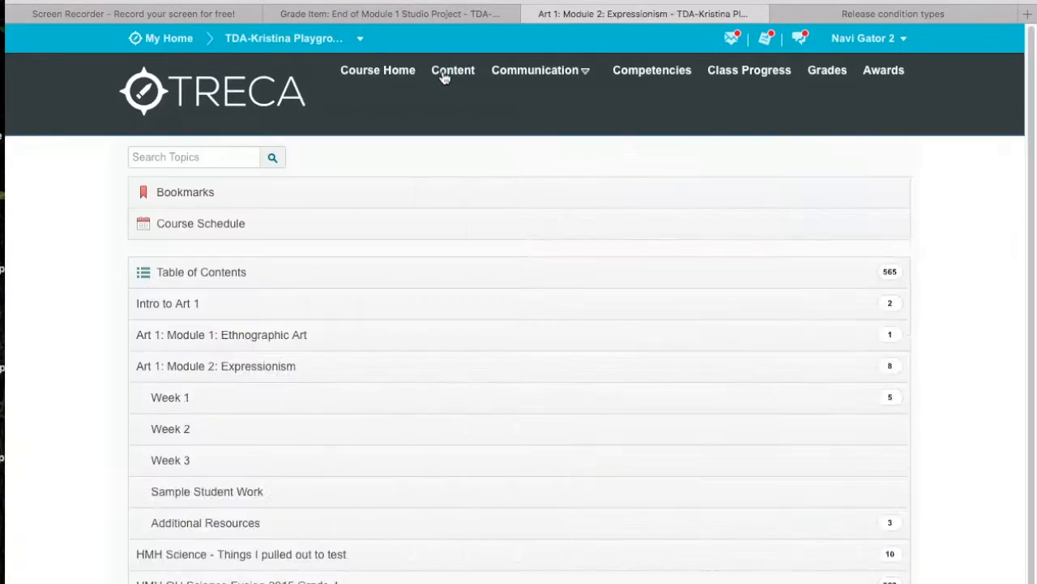